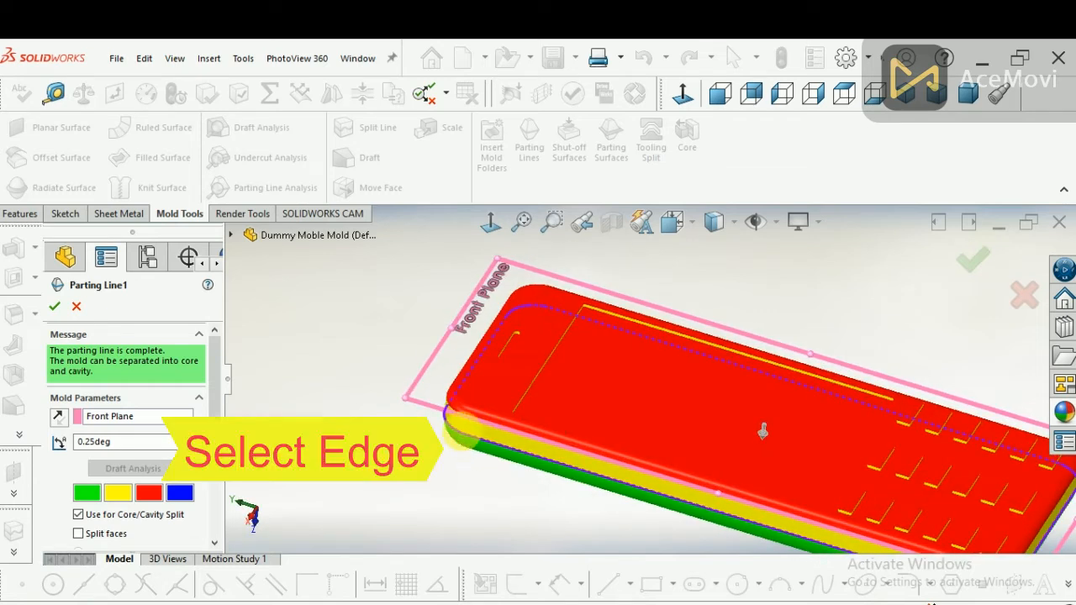
# Check the parting line around the phone body's side edge and accept its definition.
pyautogui.click(501, 455)
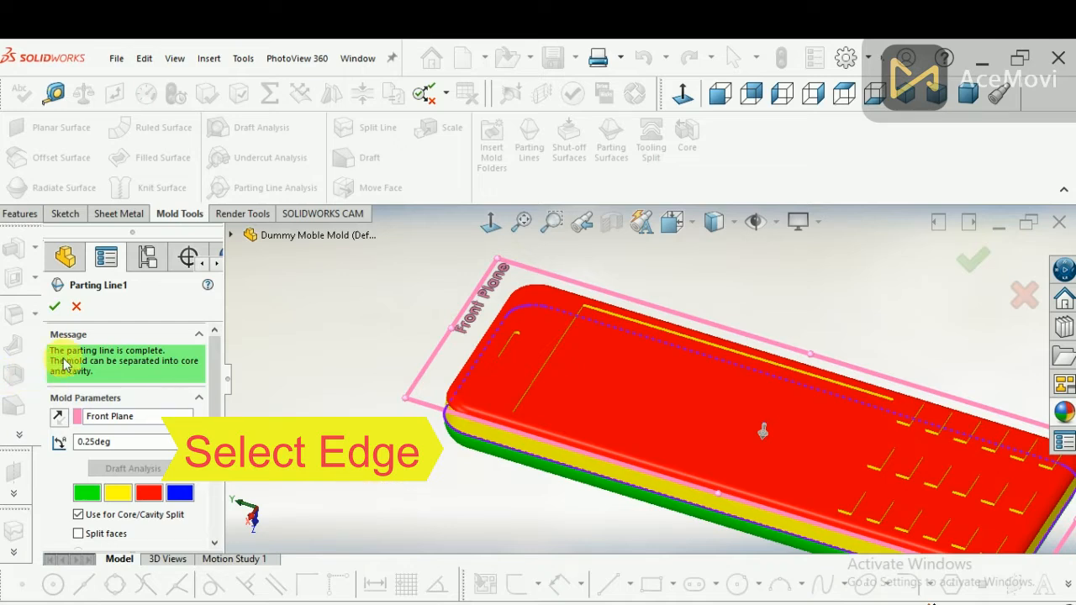
pyautogui.scroll(3, 357, 383)
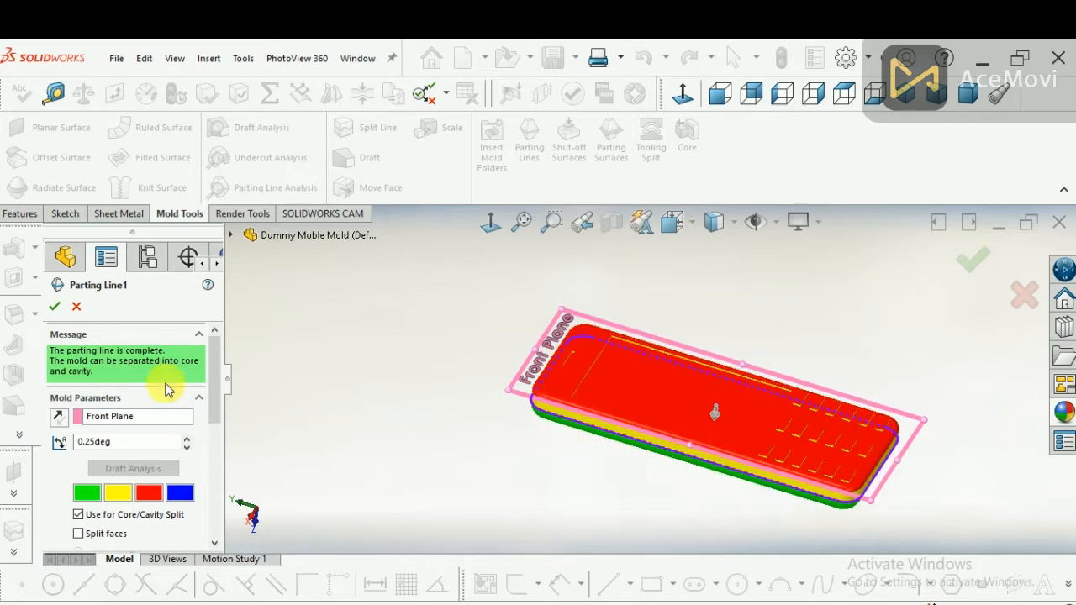
pyautogui.click(54, 309)
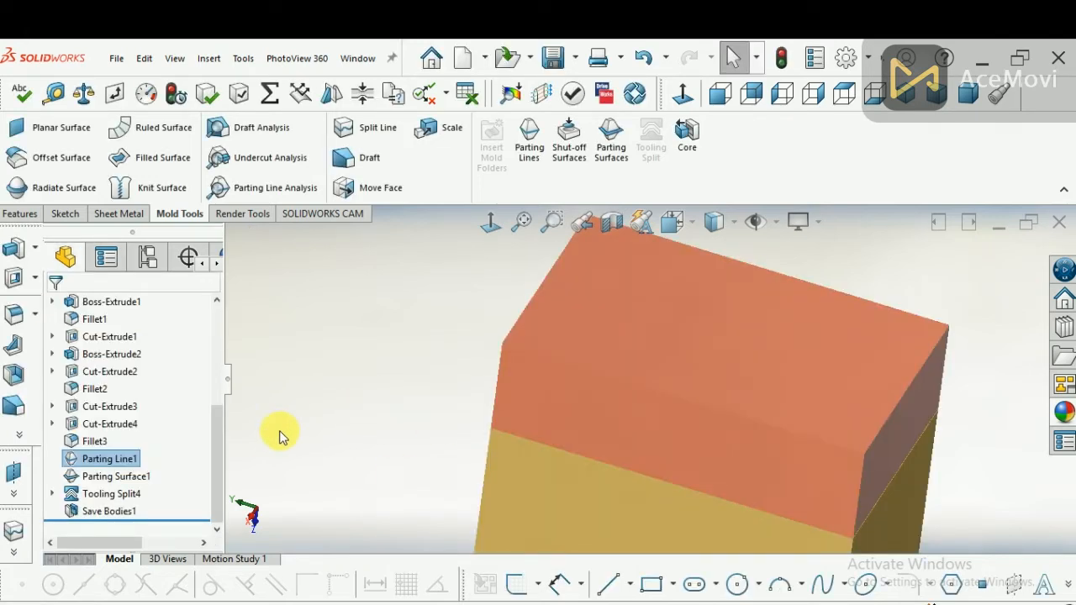
# Open the parting surface feature for editing, check its parting line and perpendicular-to-pull settings, and accept it.
pyautogui.click(133, 476)
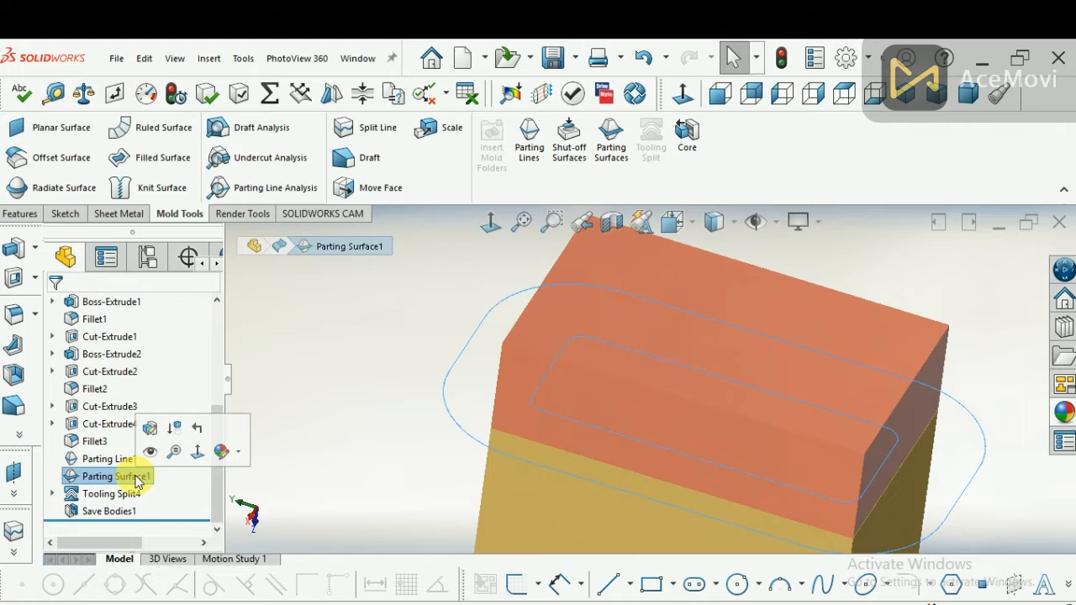
pyautogui.click(154, 432)
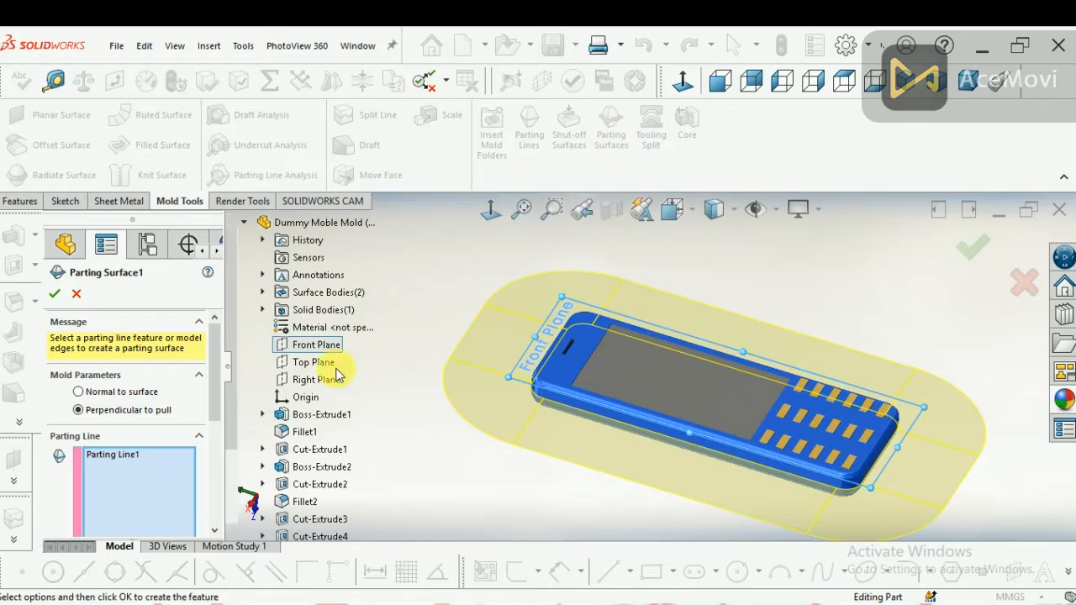
pyautogui.moveTo(215, 395); pyautogui.dragTo(216, 336)
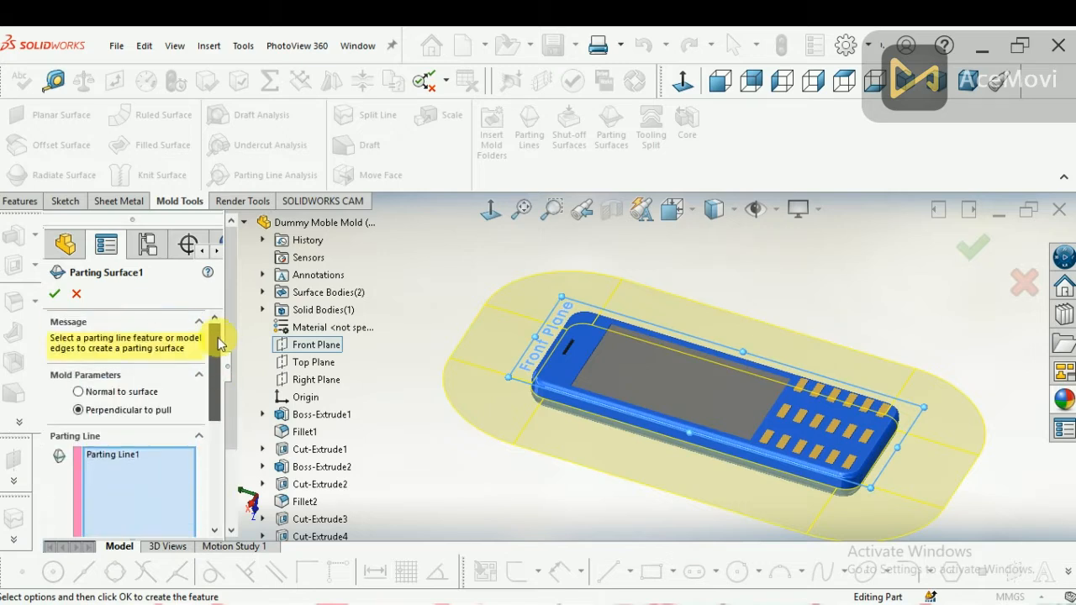
pyautogui.click(54, 296)
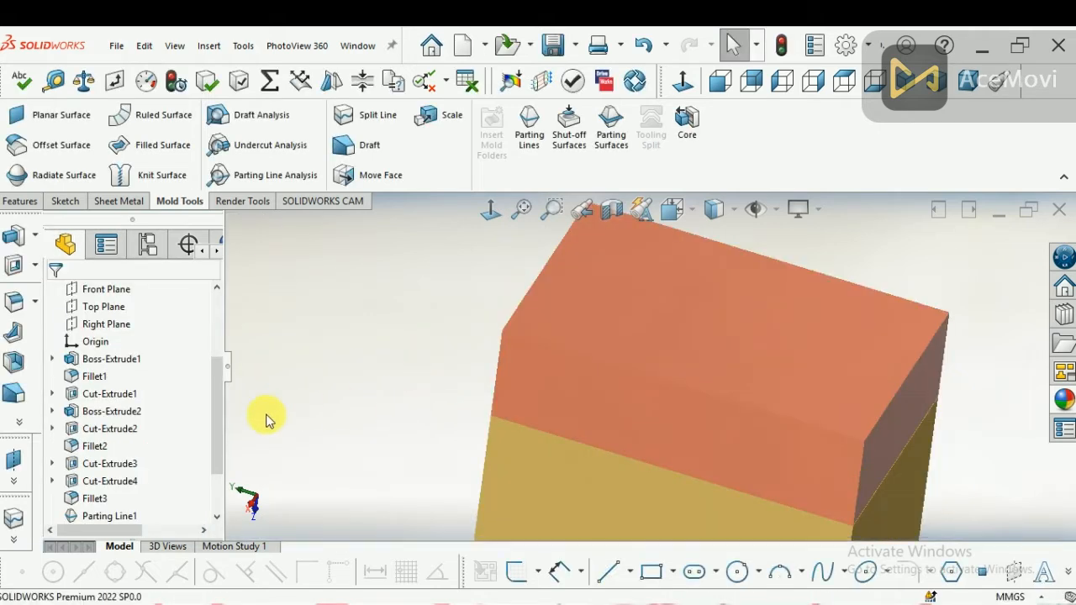
# Open the tooling split feature for editing, review its two block depths, and accept it.
pyautogui.moveTo(218, 463); pyautogui.dragTo(215, 497)
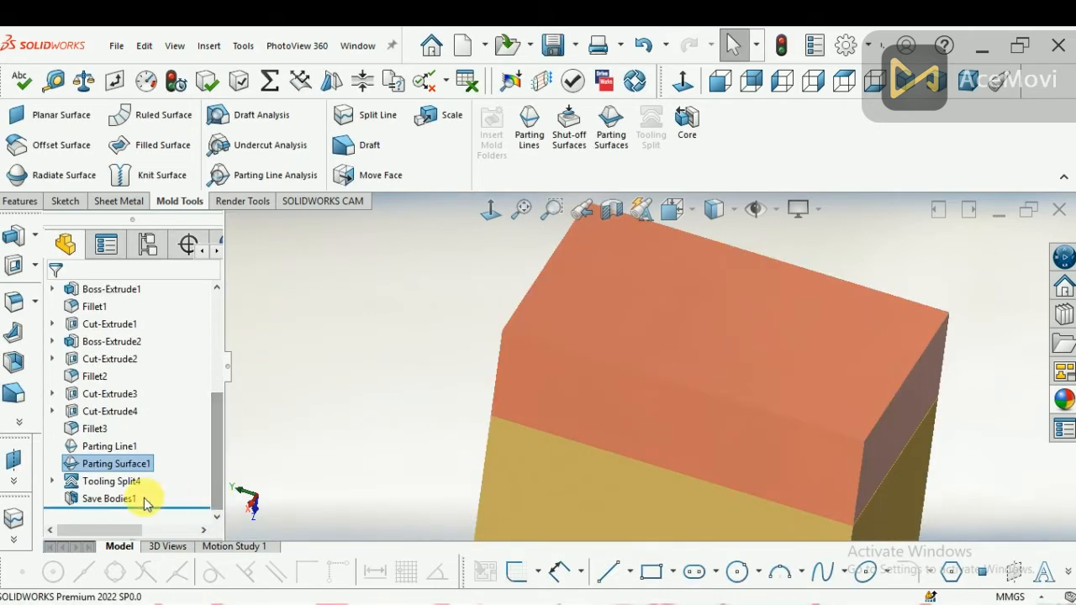
pyautogui.click(112, 483)
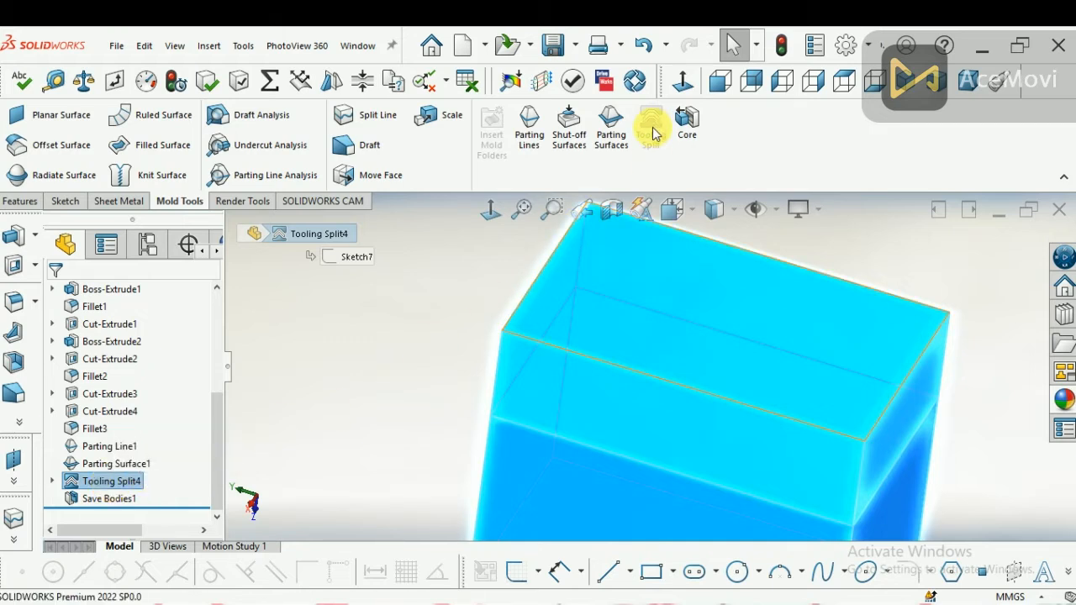
pyautogui.rightClick(128, 481)
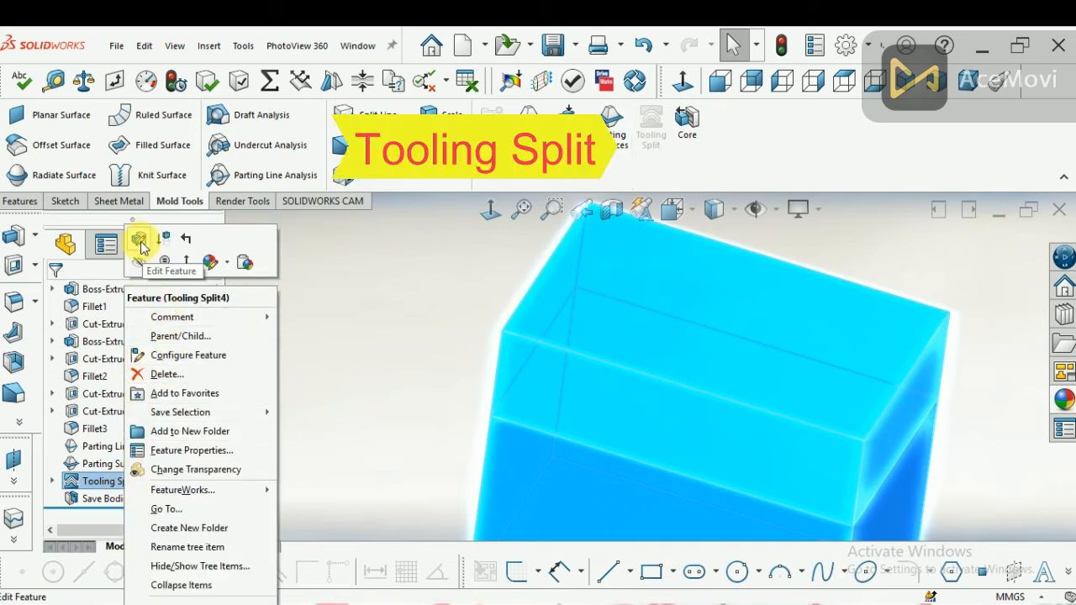
pyautogui.click(138, 240)
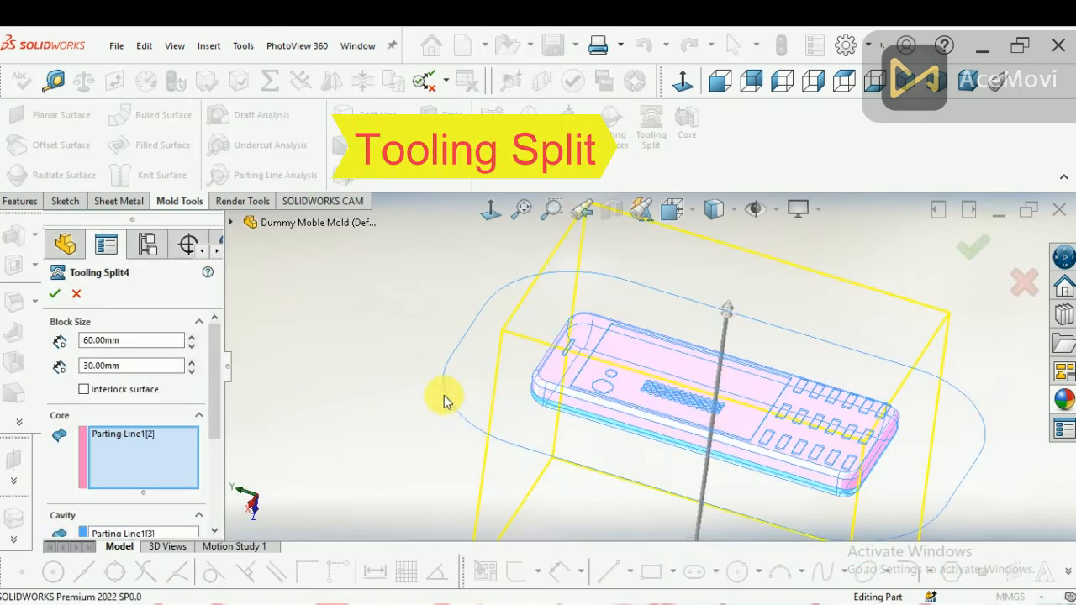
pyautogui.scroll(-2, 919, 478)
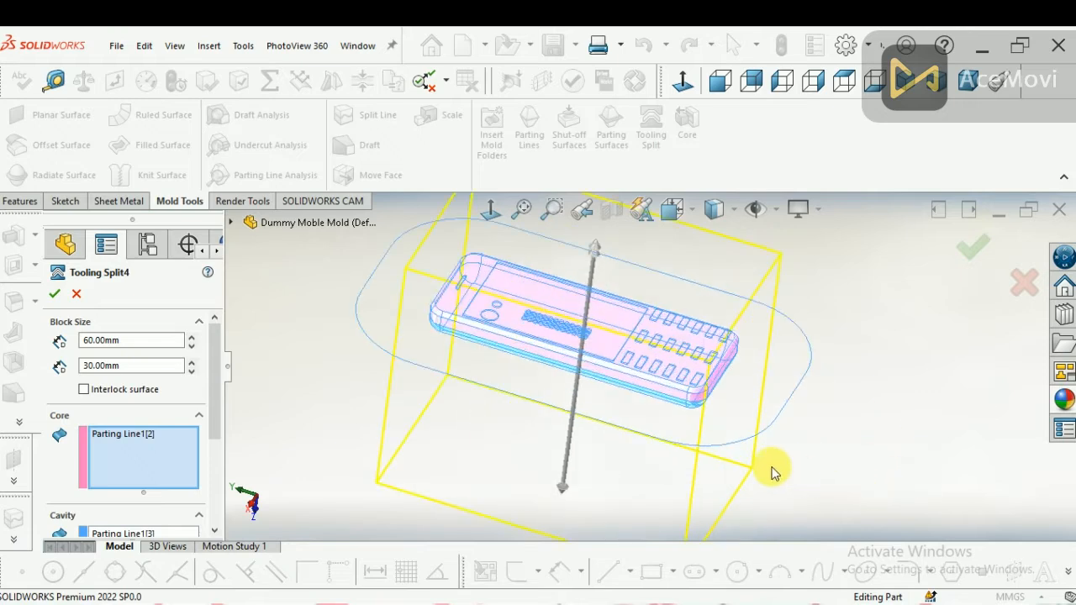
pyautogui.scroll(1, 774, 476)
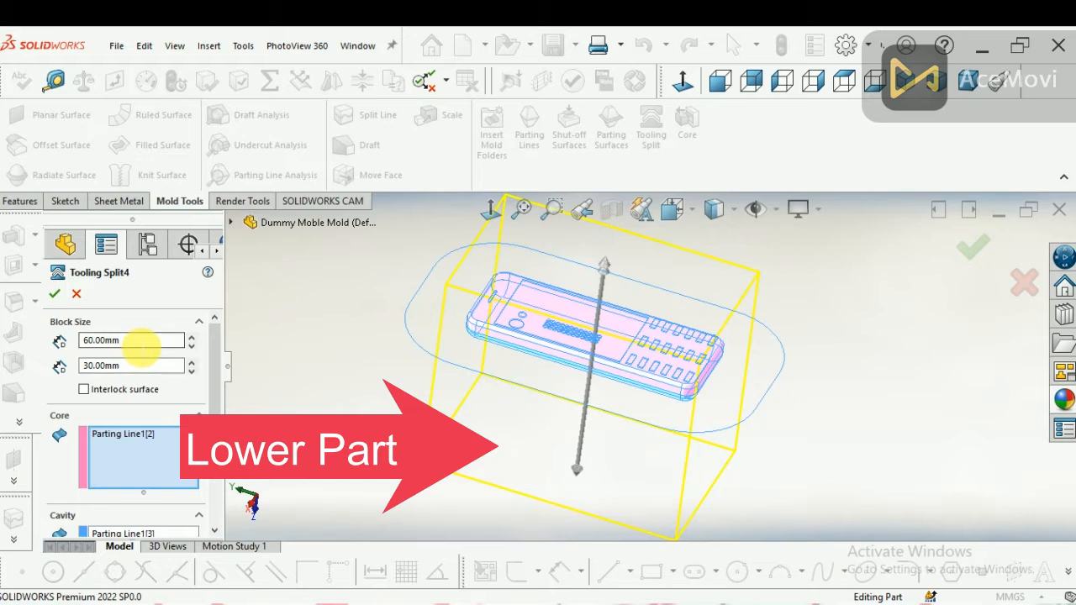
pyautogui.click(101, 340)
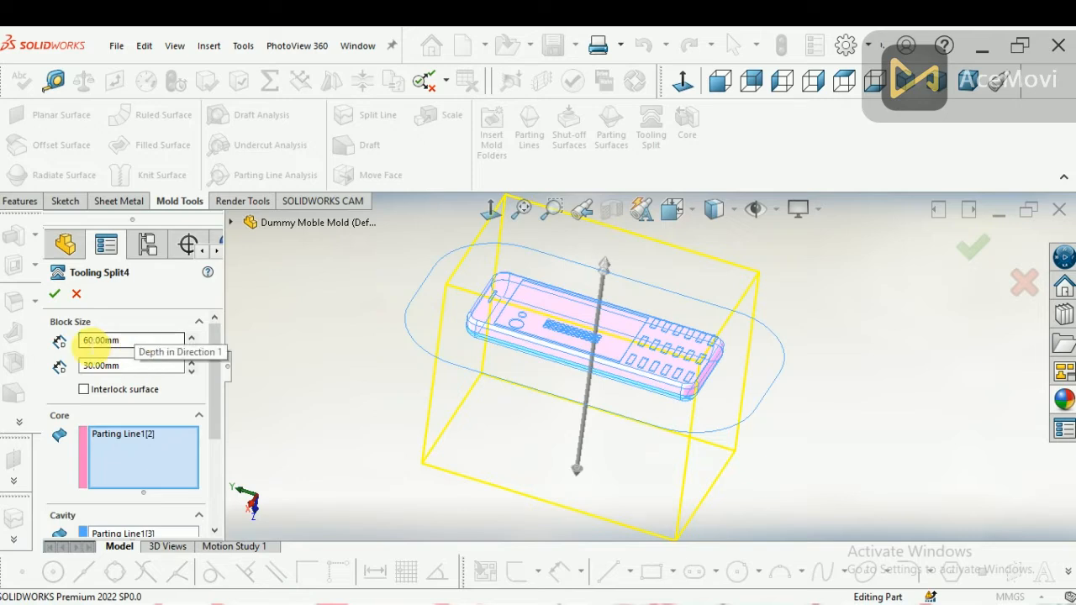
pyautogui.click(53, 296)
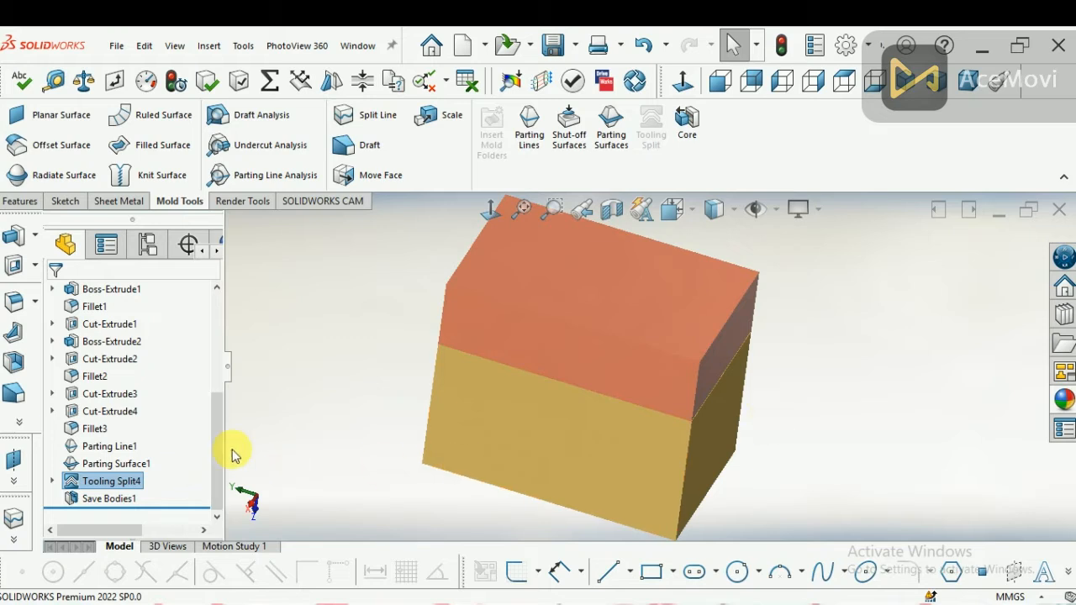
# Examine the existing Save Bodies feature and the commands available for the part's solid bodies.
pyautogui.click(115, 499)
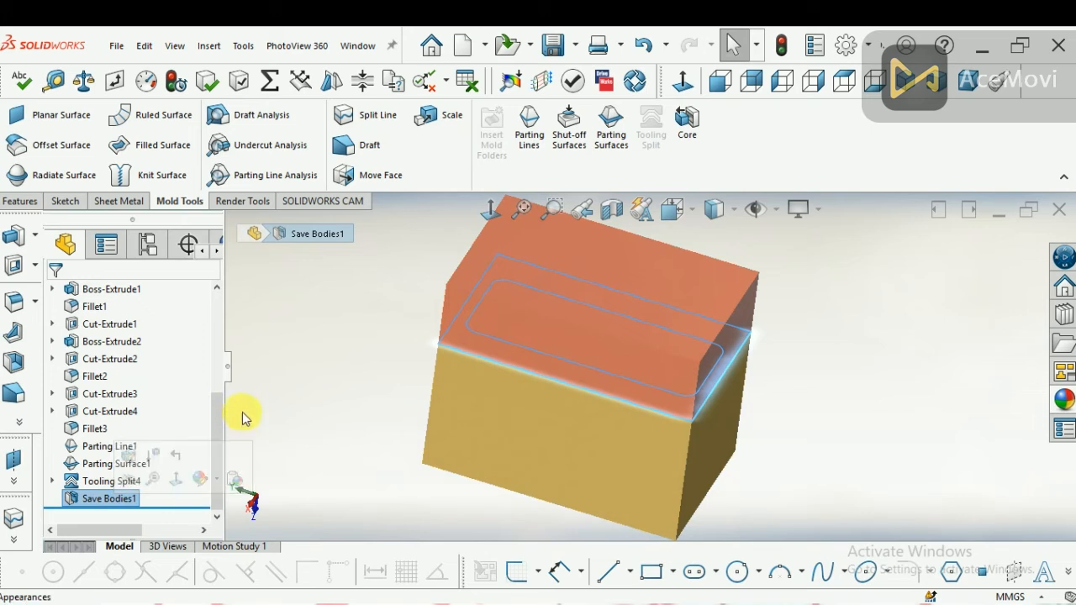
pyautogui.click(290, 429)
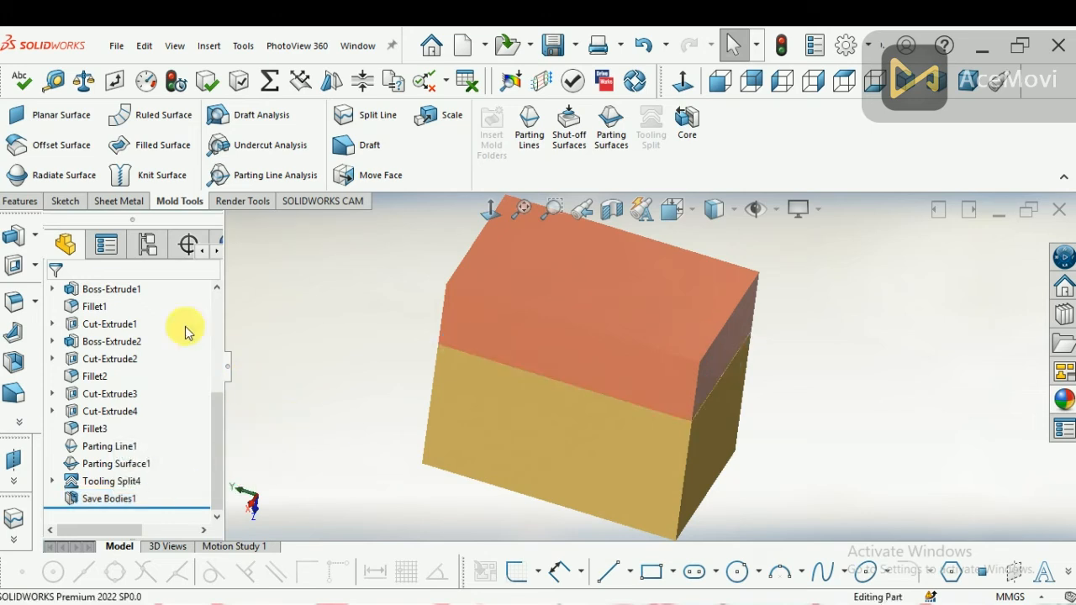
pyautogui.moveTo(219, 439); pyautogui.dragTo(216, 300)
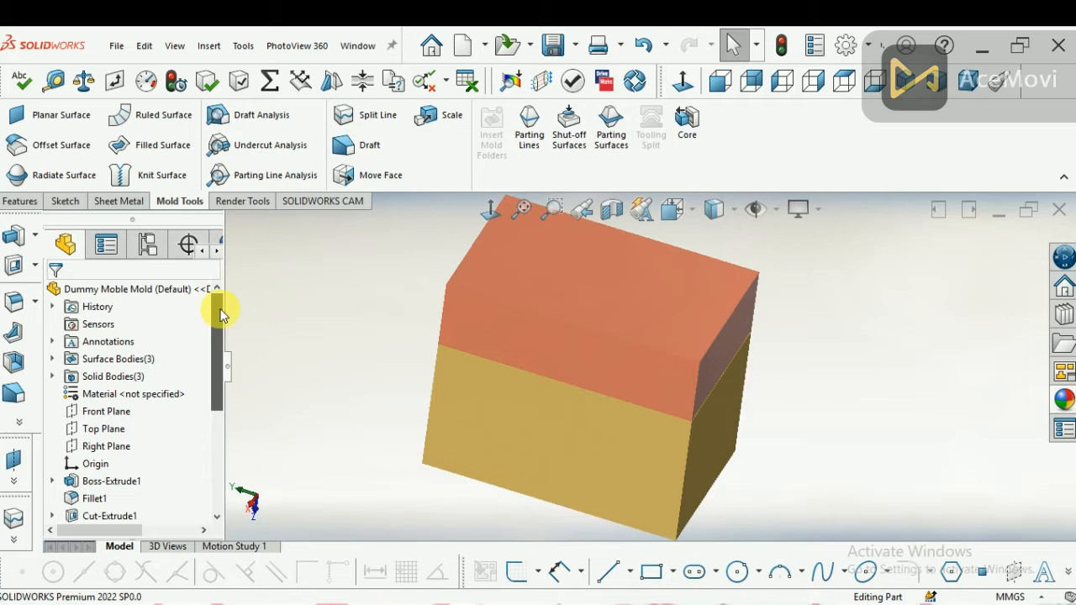
pyautogui.click(93, 358)
pyautogui.click(99, 380)
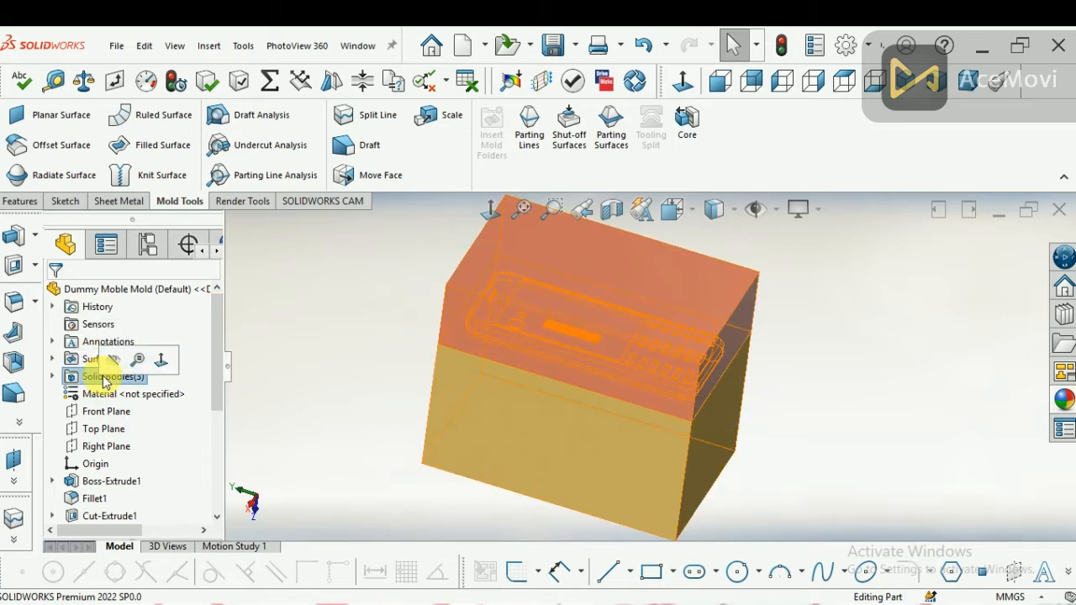
pyautogui.rightClick(104, 378)
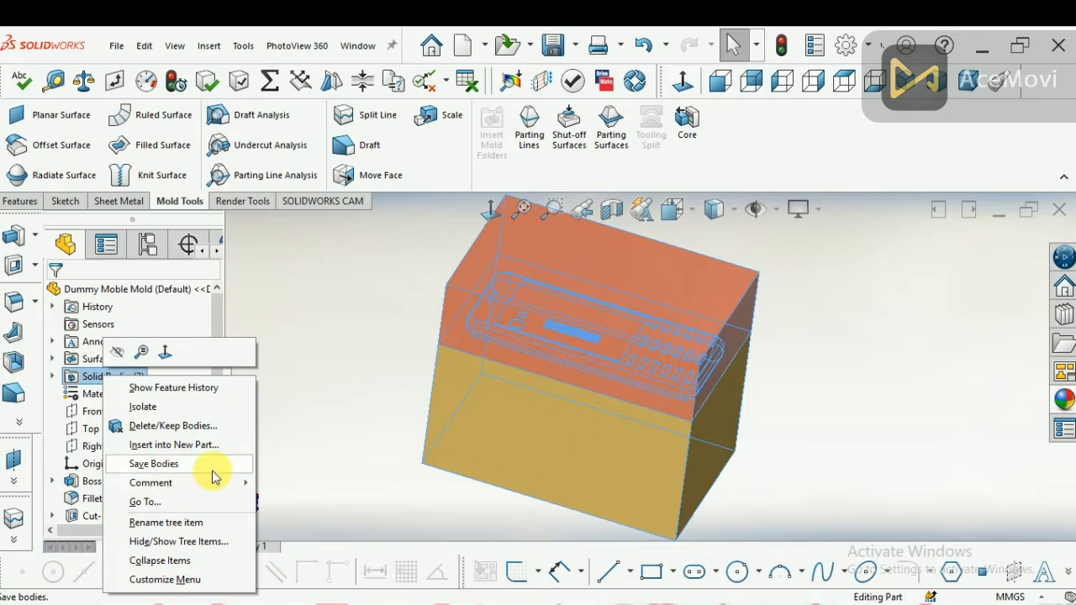
pyautogui.click(319, 423)
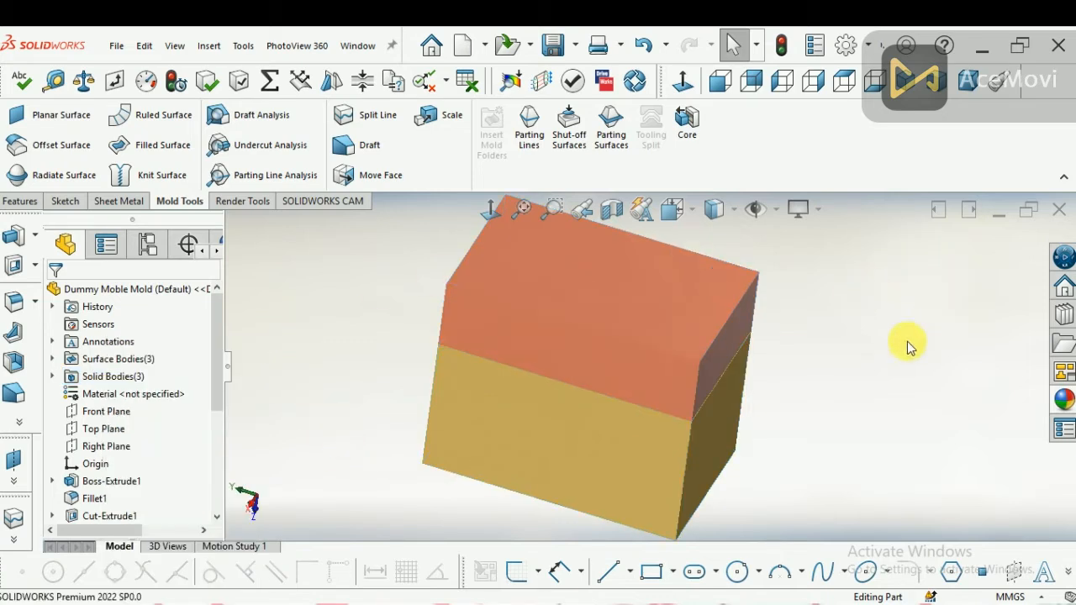
# Close the mold part with all changes saved and reopen Dummy Moble Mold from the Documents folder.
pyautogui.click(1055, 217)
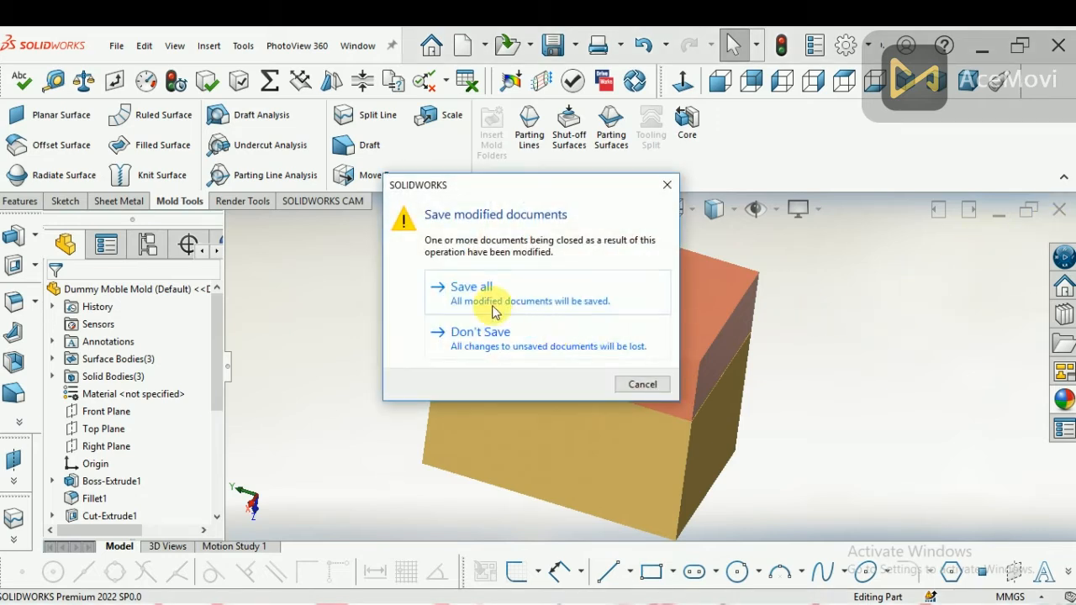
pyautogui.click(473, 302)
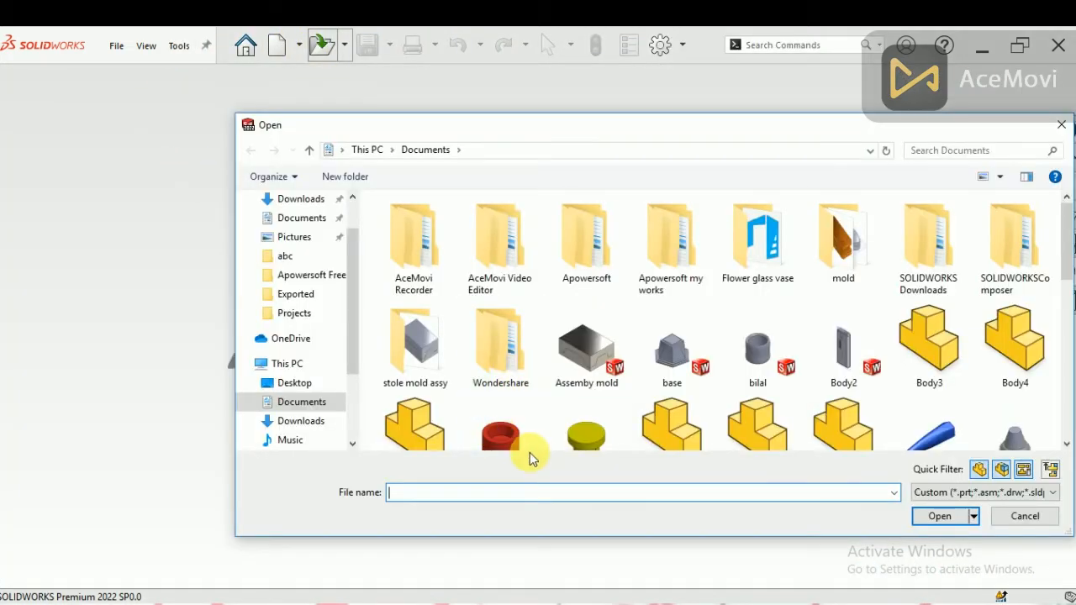
pyautogui.scroll(-3, 1059, 456)
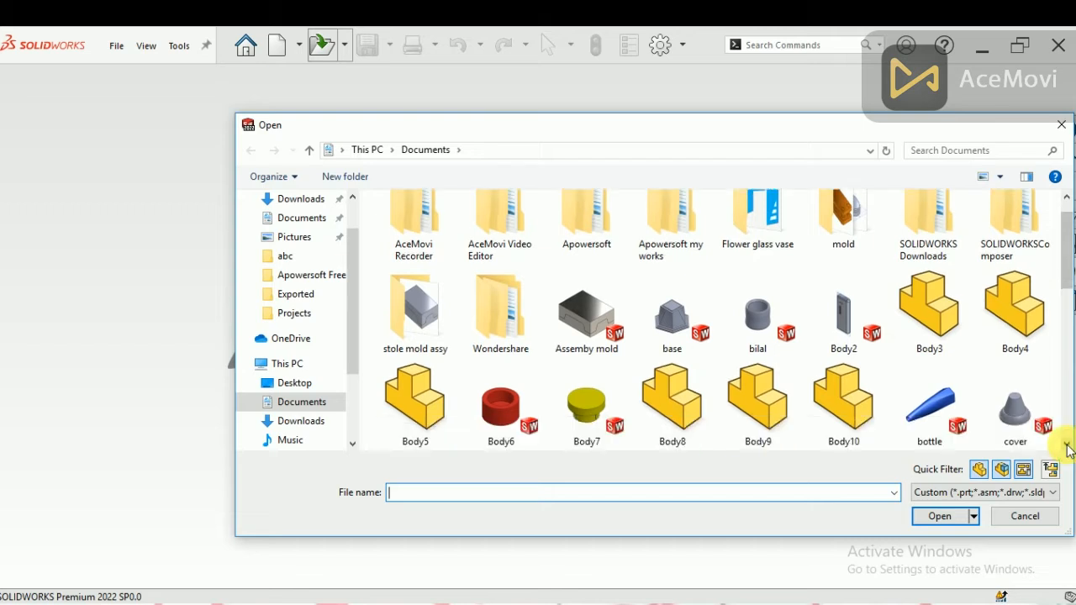
pyautogui.scroll(-3, 1065, 450)
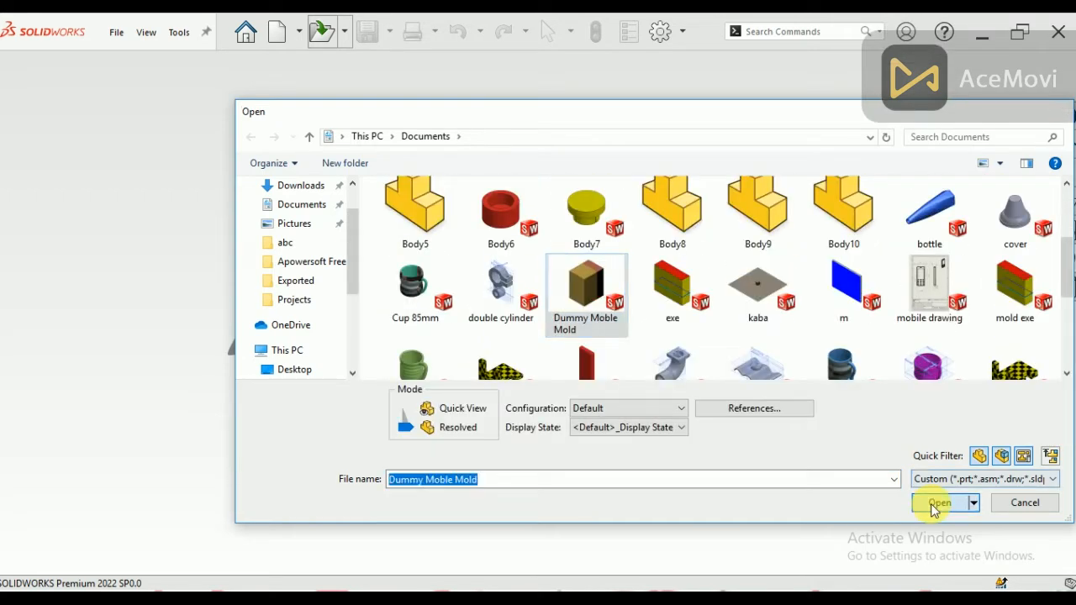
pyautogui.click(938, 515)
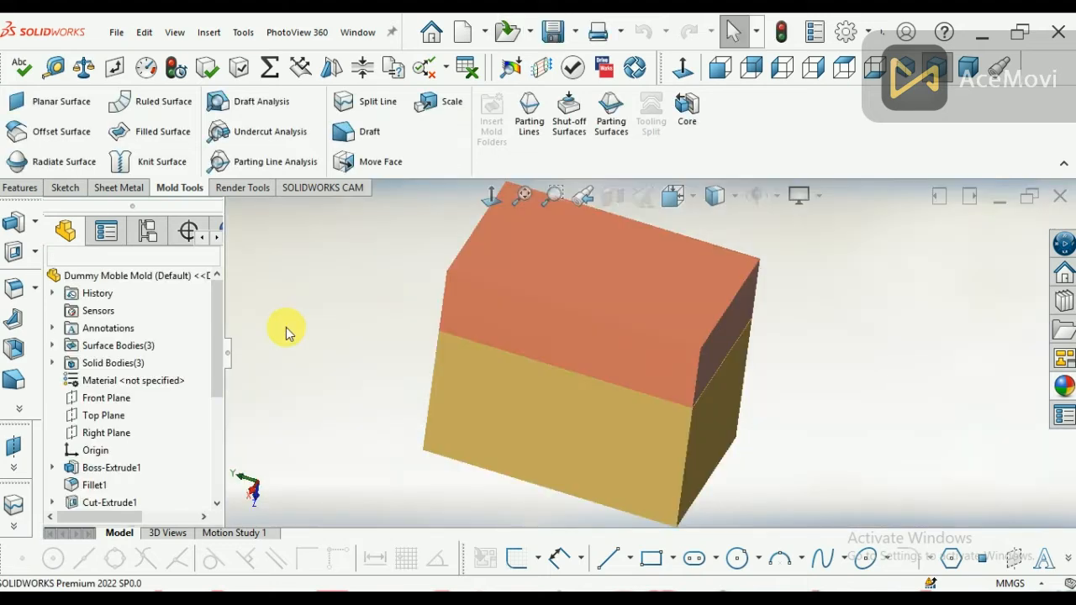
# Start Save Bodies for all solid bodies of the mold part.
pyautogui.moveTo(220, 353); pyautogui.dragTo(218, 313)
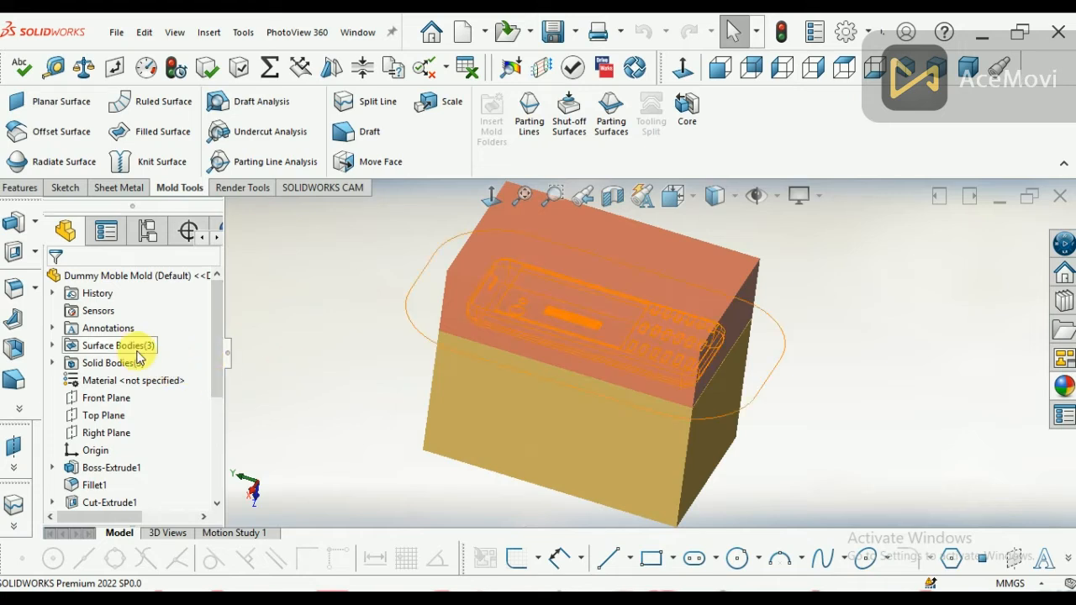
pyautogui.moveTo(222, 372); pyautogui.dragTo(217, 507)
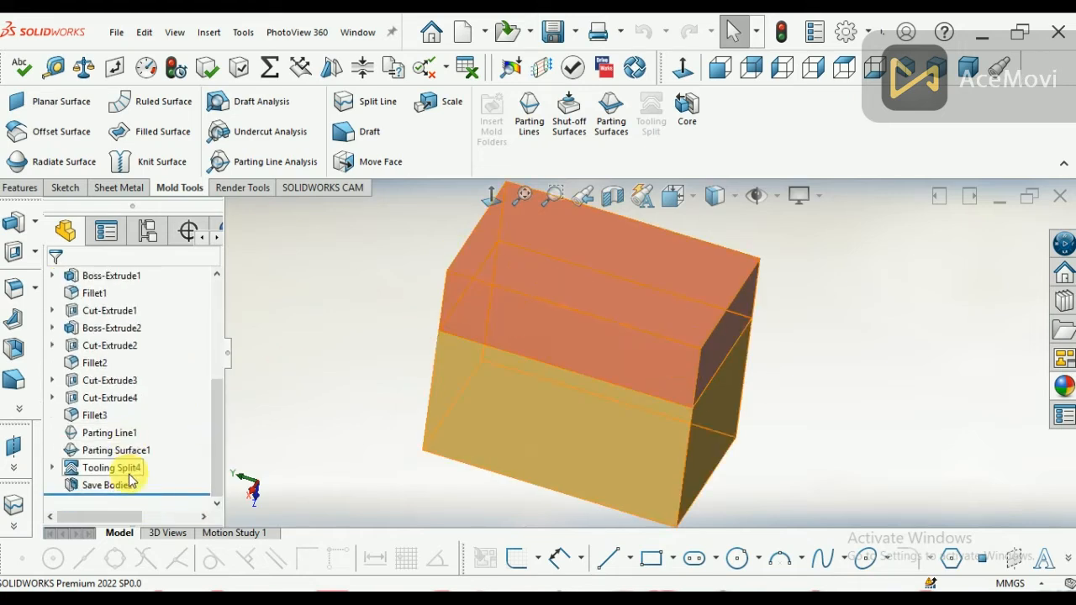
pyautogui.moveTo(212, 454); pyautogui.dragTo(213, 331)
pyautogui.click(109, 363)
pyautogui.rightClick(107, 368)
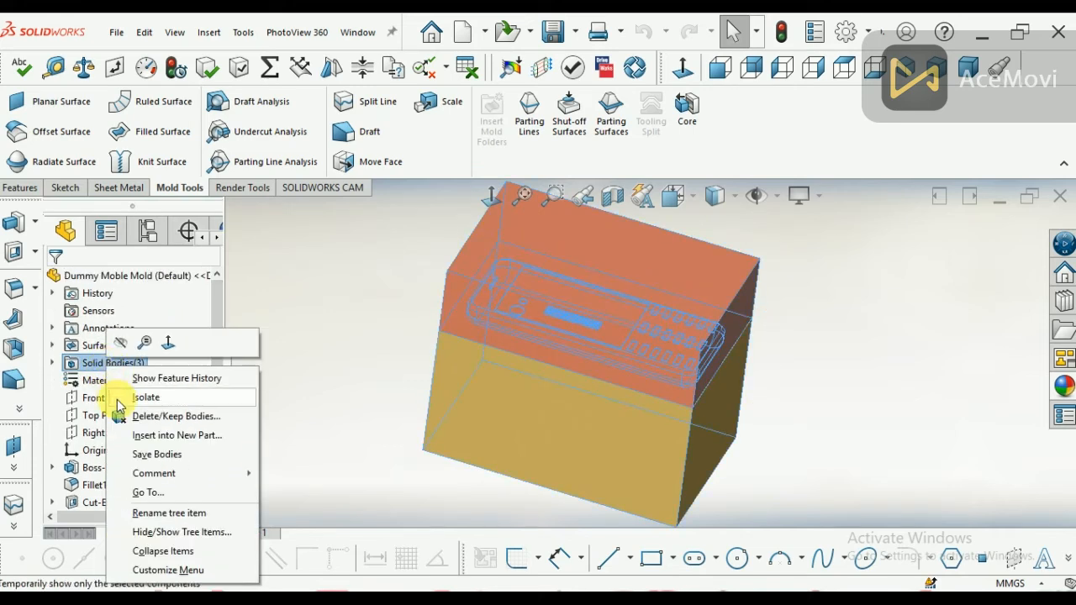
pyautogui.click(186, 457)
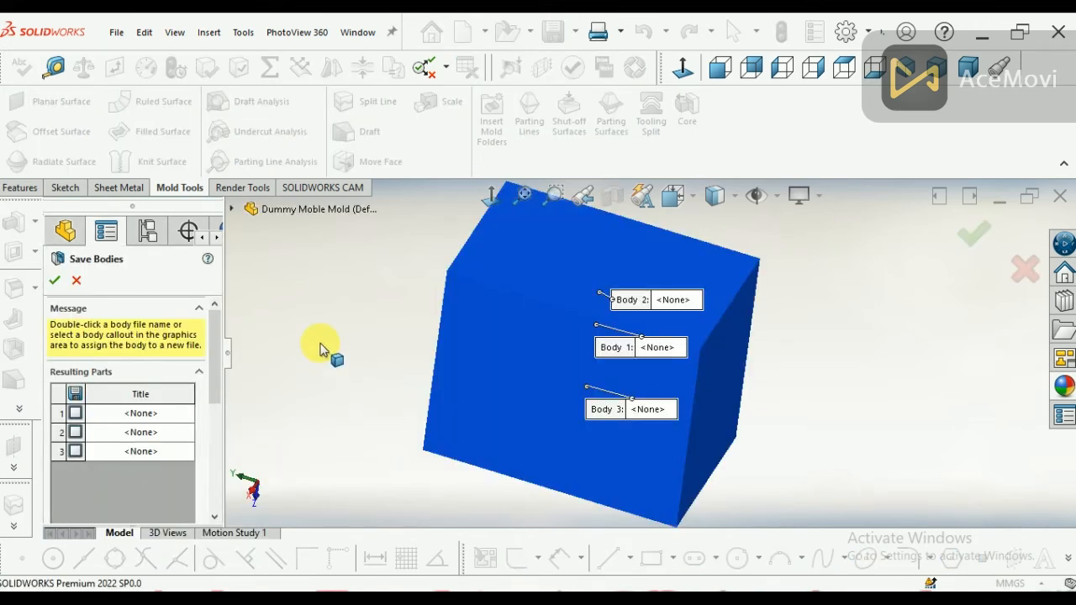
pyautogui.moveTo(216, 400); pyautogui.dragTo(217, 434)
pyautogui.click(156, 421)
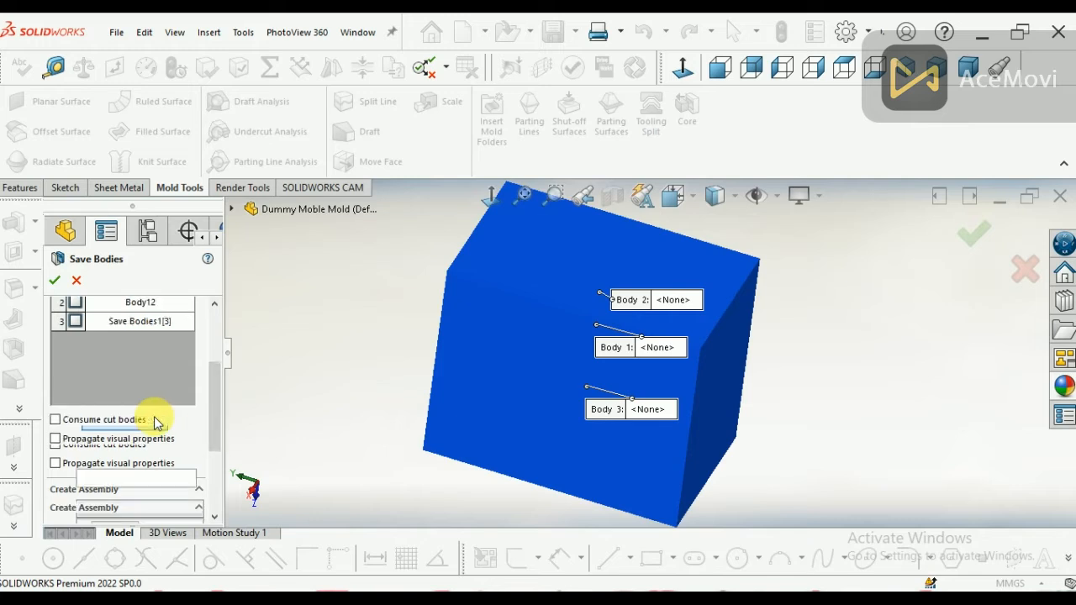
# Browse for the new assembly's save location, creating and opening a Desktop folder named Dummy mold.
pyautogui.moveTo(217, 410); pyautogui.dragTo(218, 487)
pyautogui.click(123, 400)
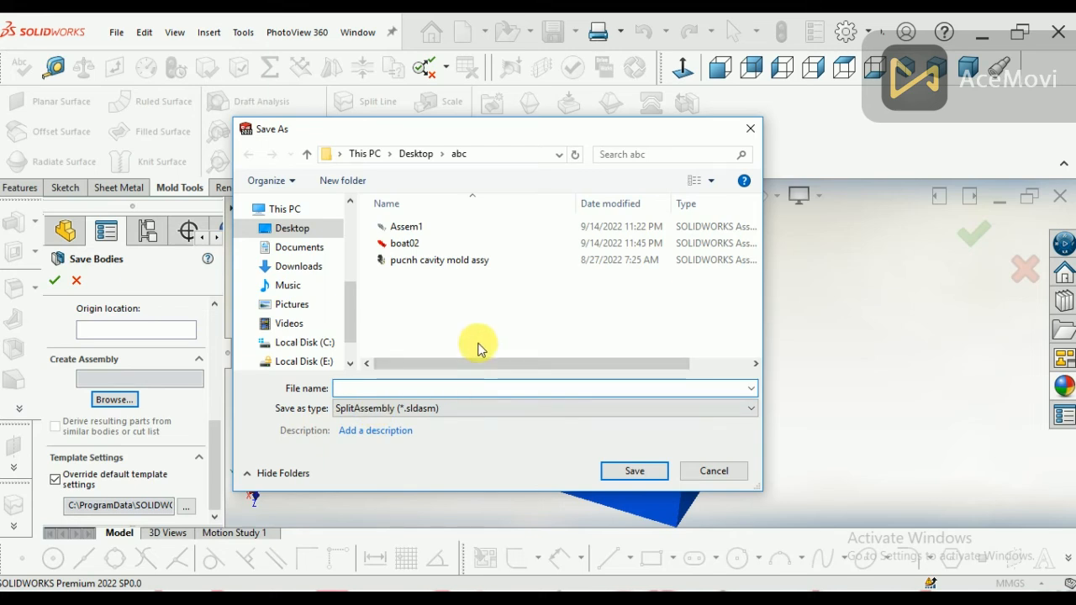
pyautogui.rightClick(426, 302)
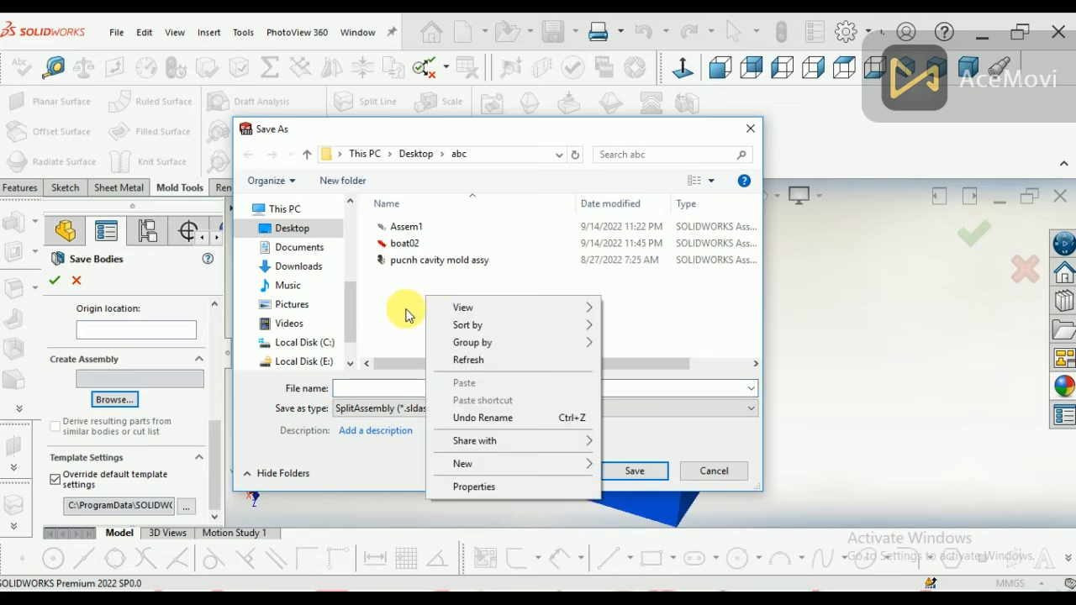
pyautogui.click(403, 318)
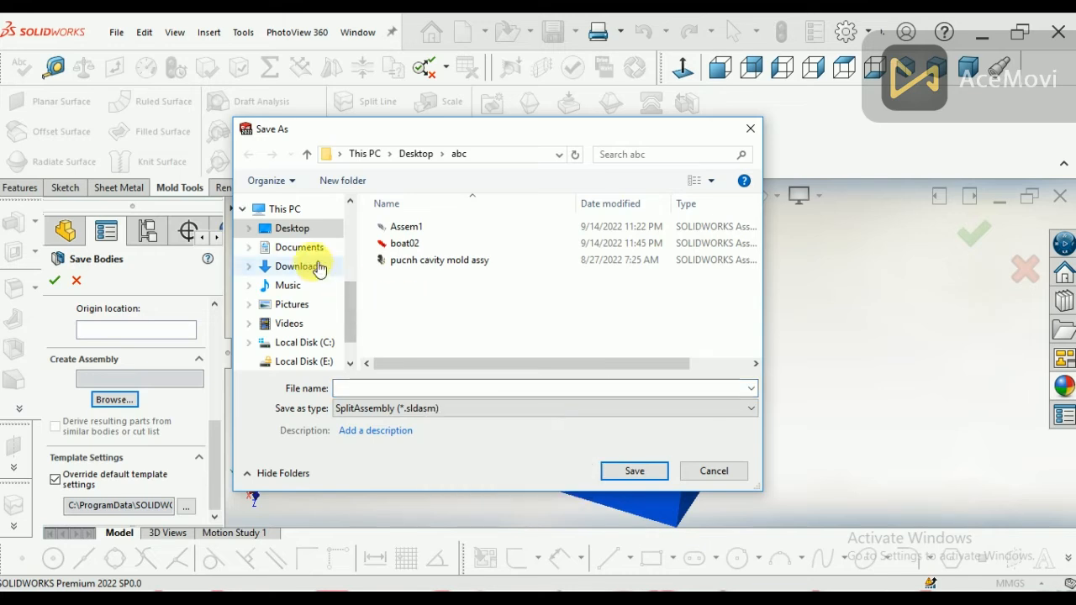
pyautogui.click(317, 346)
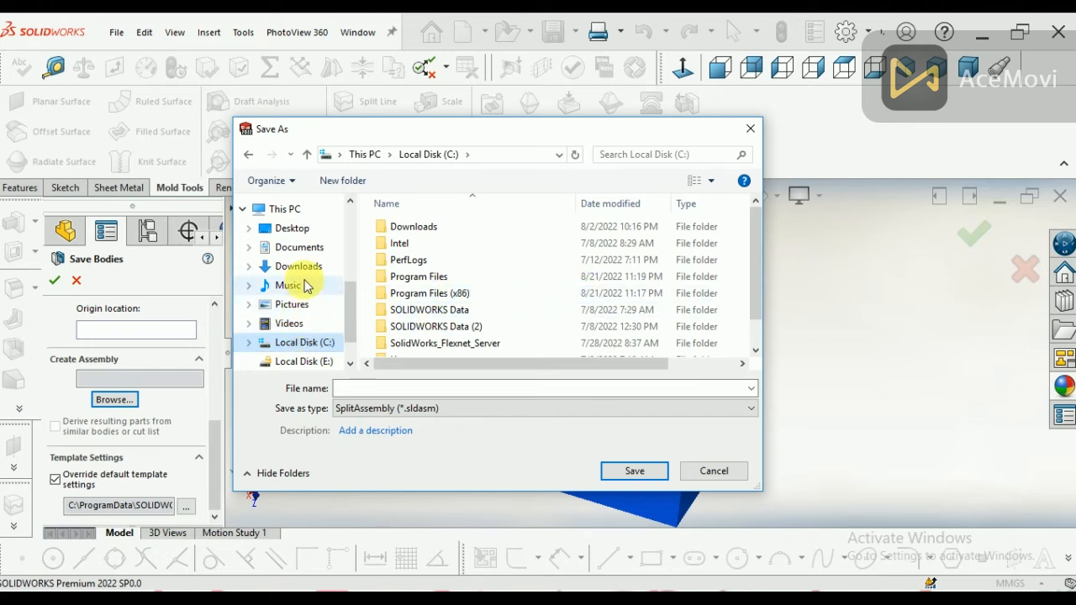
pyautogui.click(290, 229)
pyautogui.rightClick(446, 303)
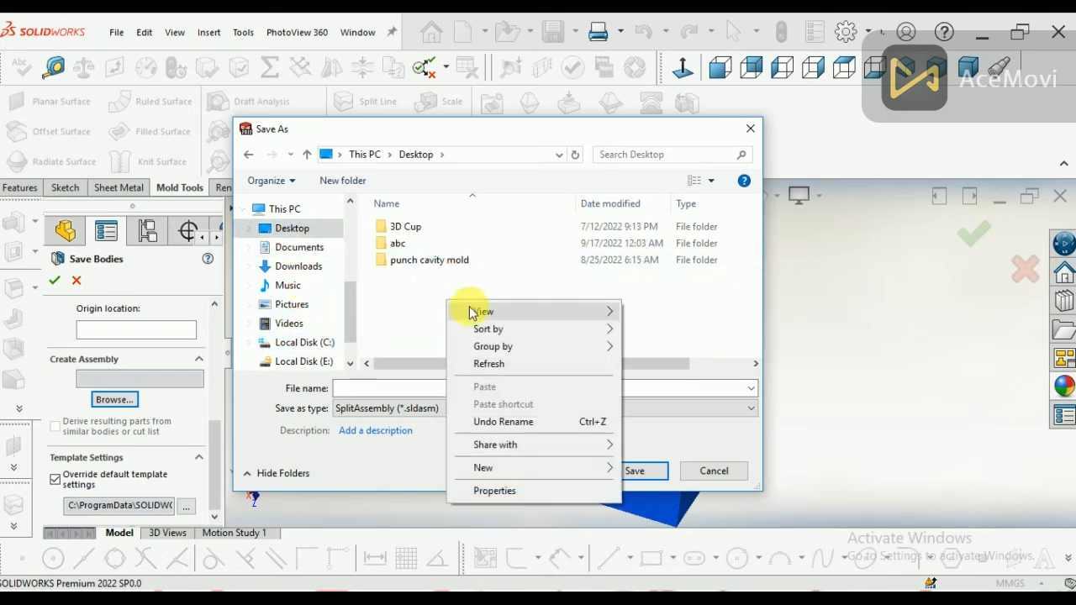
pyautogui.click(522, 472)
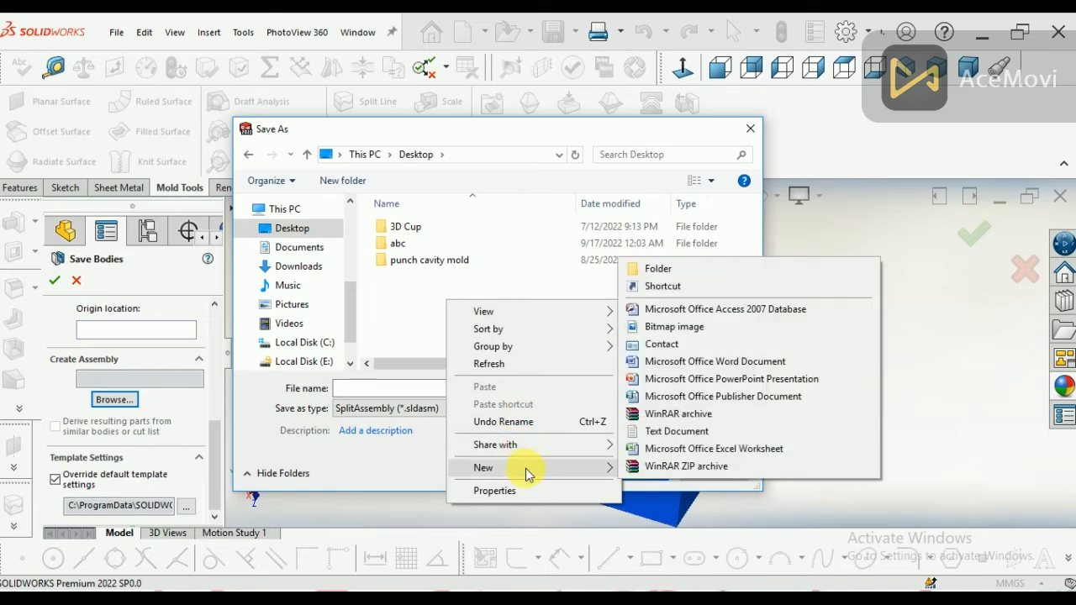
pyautogui.click(685, 274)
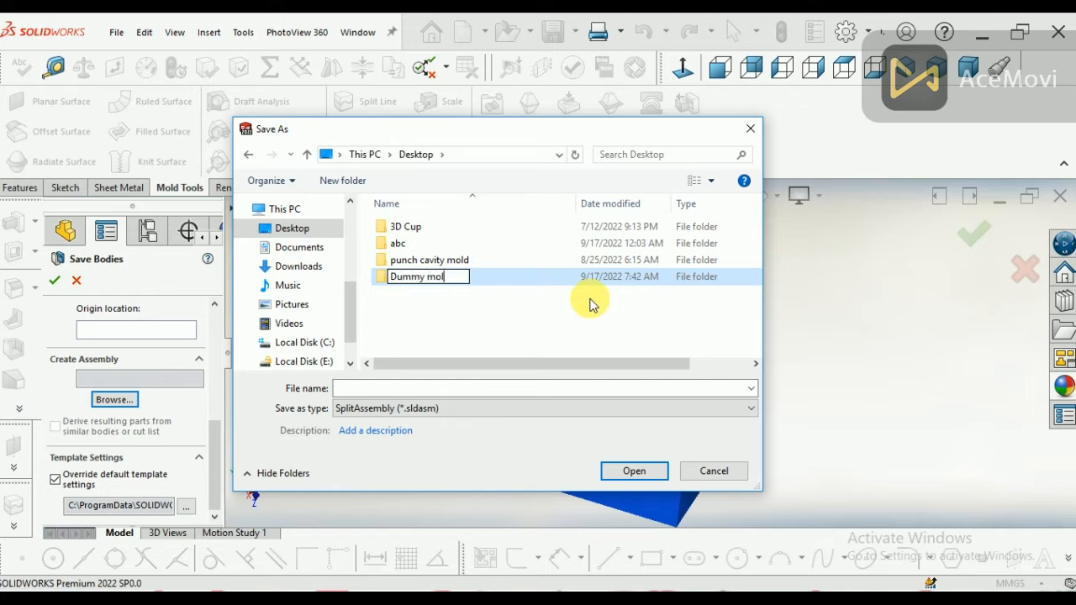
pyautogui.doubleClick(379, 287)
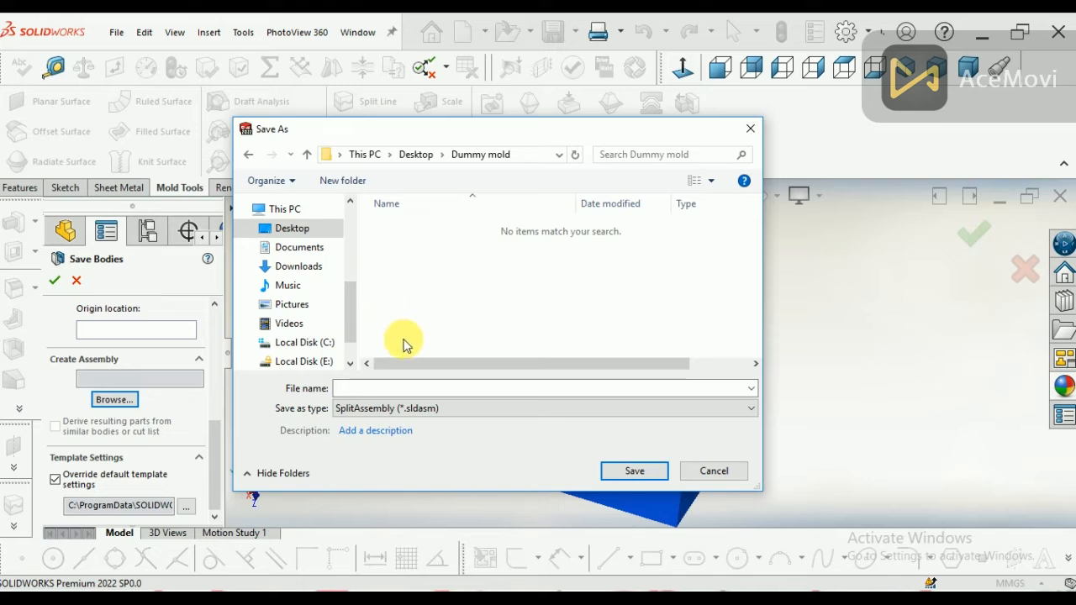
# Save the bodies into an assembly named dummy mobile mold, converting derived parts to the base part's units and rebuilding before saving.
pyautogui.click(394, 387)
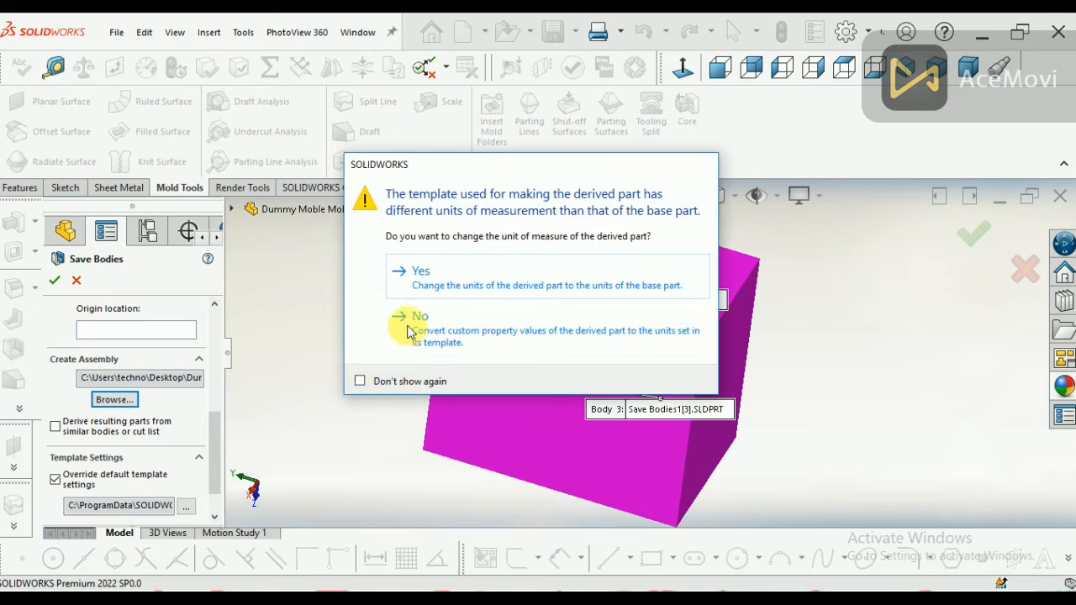
pyautogui.click(405, 275)
pyautogui.click(400, 279)
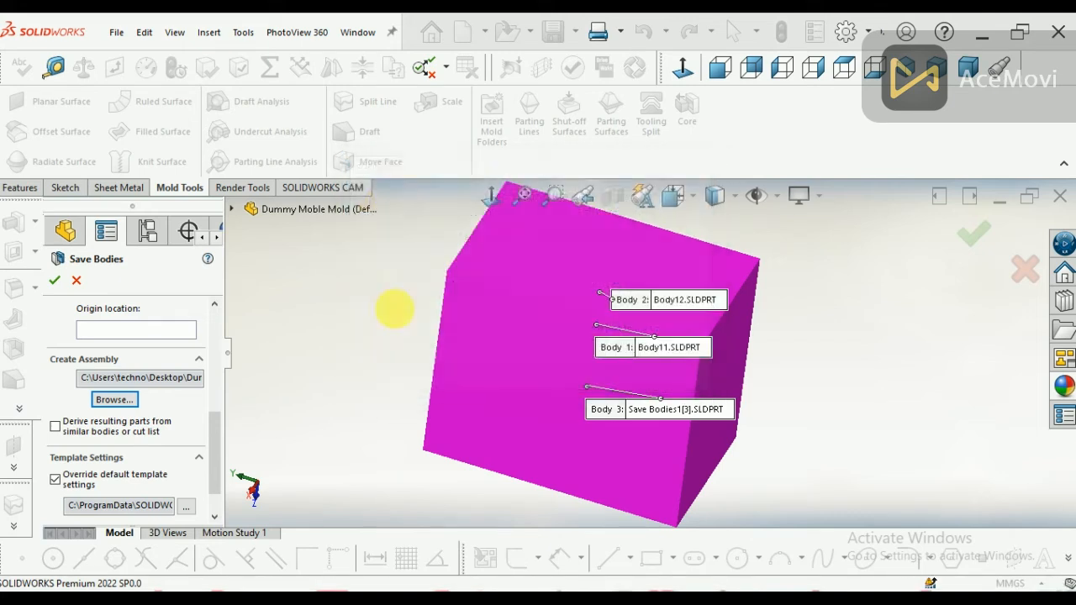
pyautogui.click(401, 273)
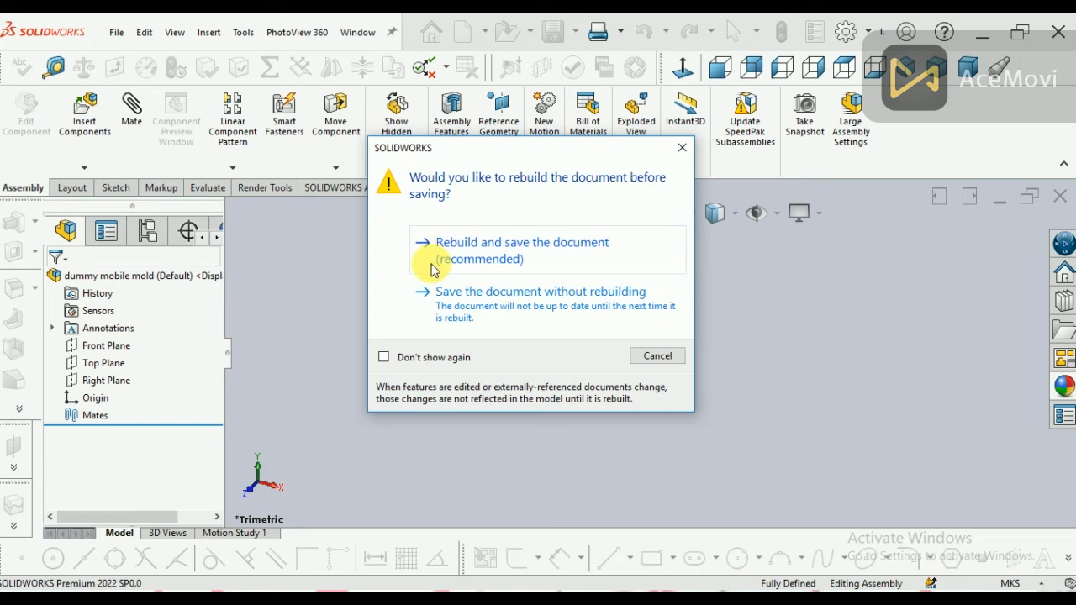
pyautogui.click(431, 268)
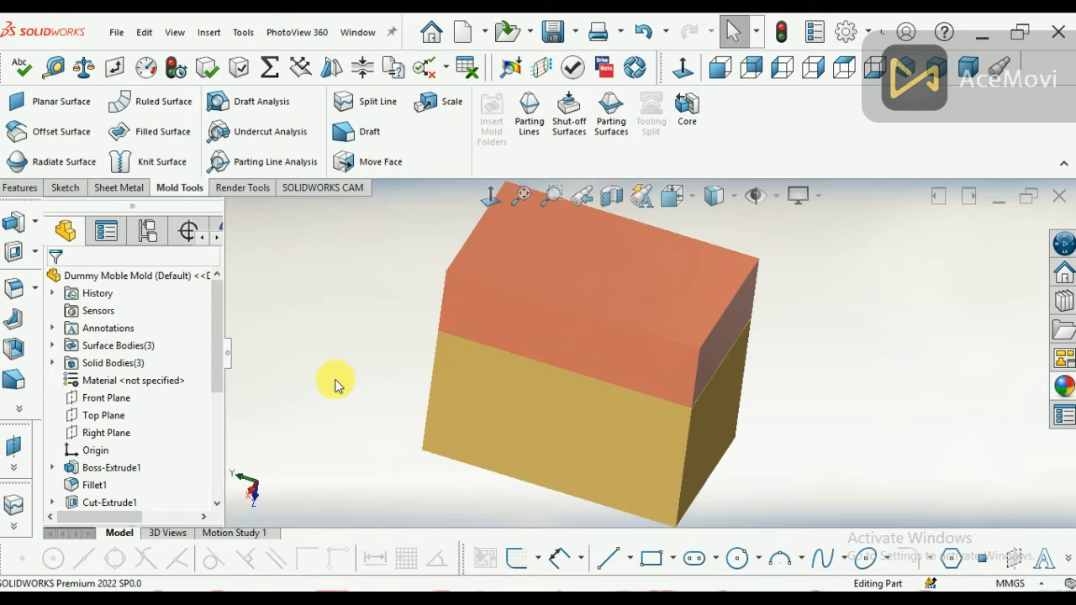
# Open the dummy mobile mold assembly from the Dummy mold folder on the Desktop.
pyautogui.moveTo(217, 348); pyautogui.dragTo(220, 298)
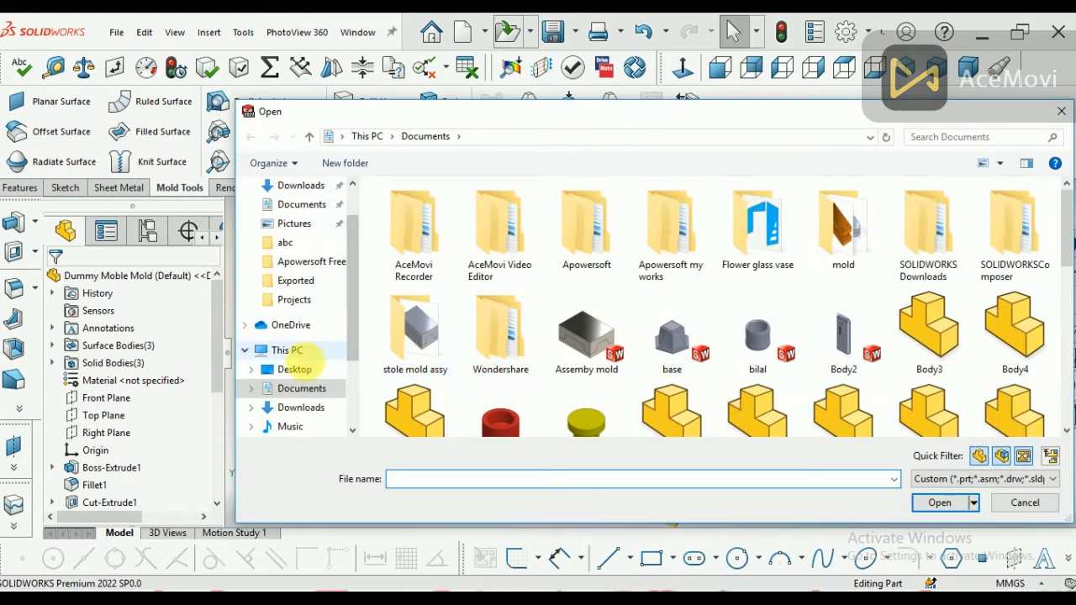
pyautogui.click(301, 374)
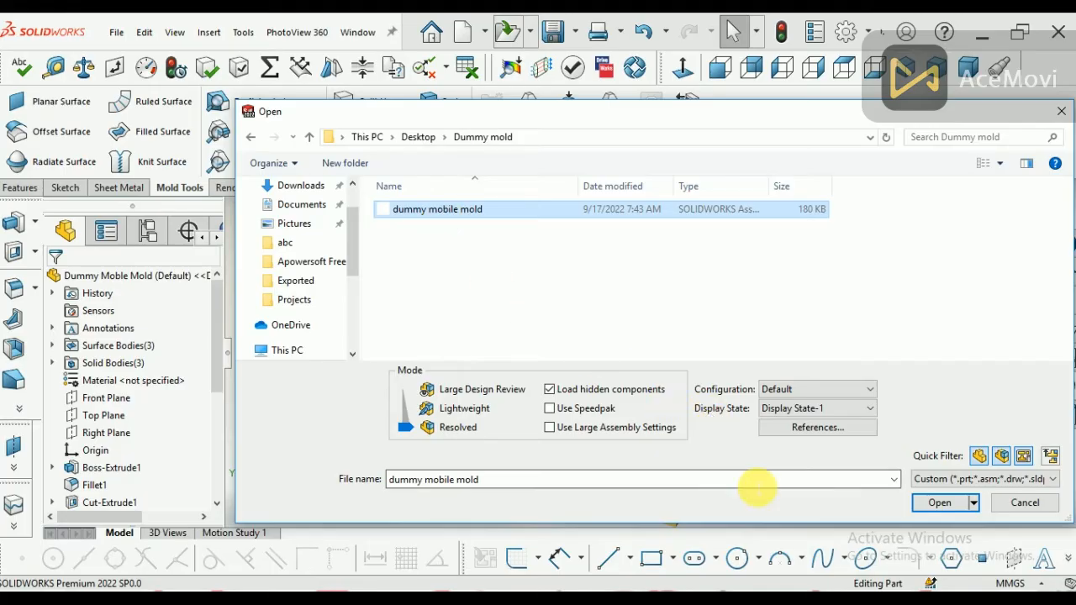
pyautogui.click(937, 503)
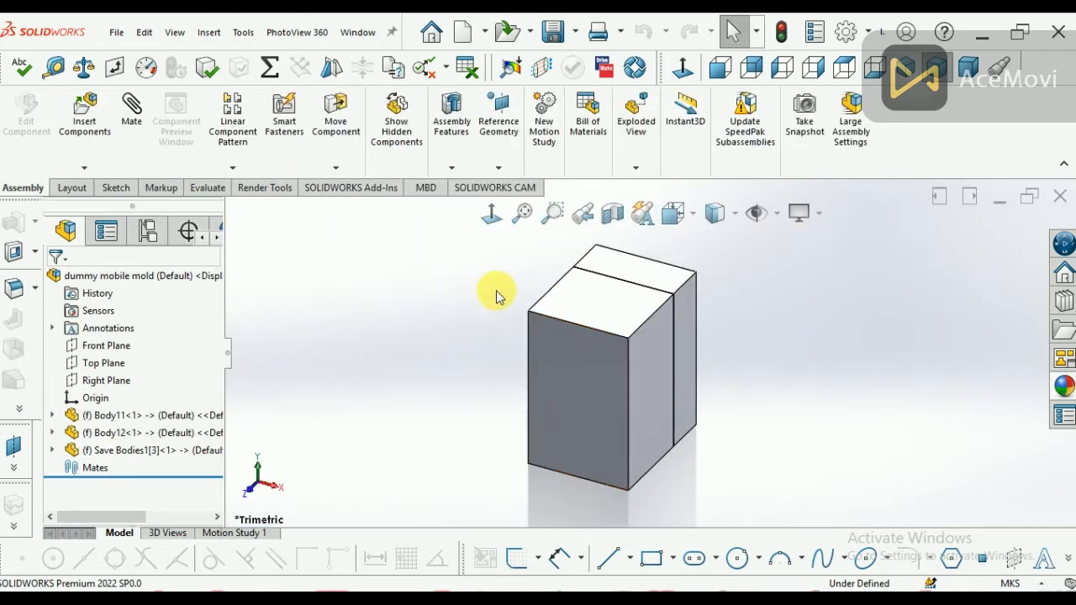
# Create an exploded view along Z, moving the upper mold block up about 0.063 m and the lower block down to free the phone.
pyautogui.moveTo(488, 404); pyautogui.dragTo(473, 276, button='middle')
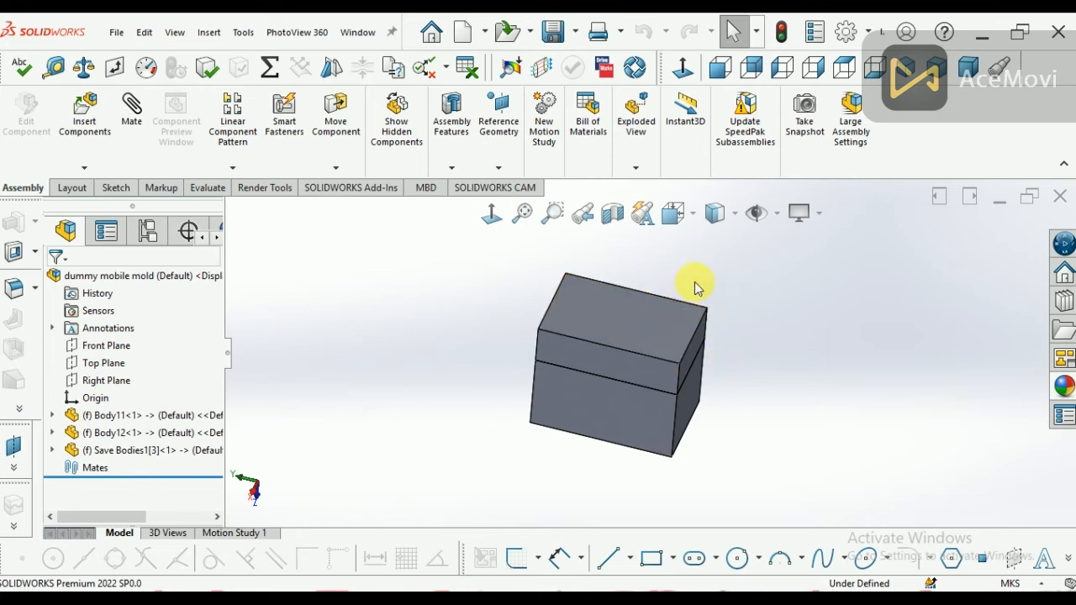
pyautogui.click(636, 126)
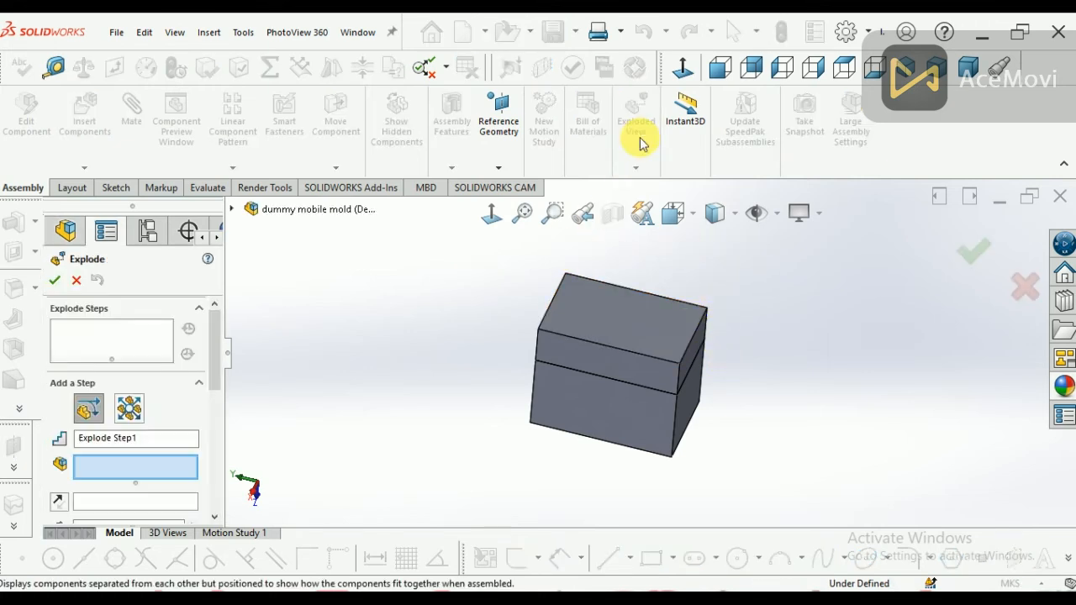
pyautogui.click(608, 309)
pyautogui.moveTo(619, 390); pyautogui.dragTo(620, 321)
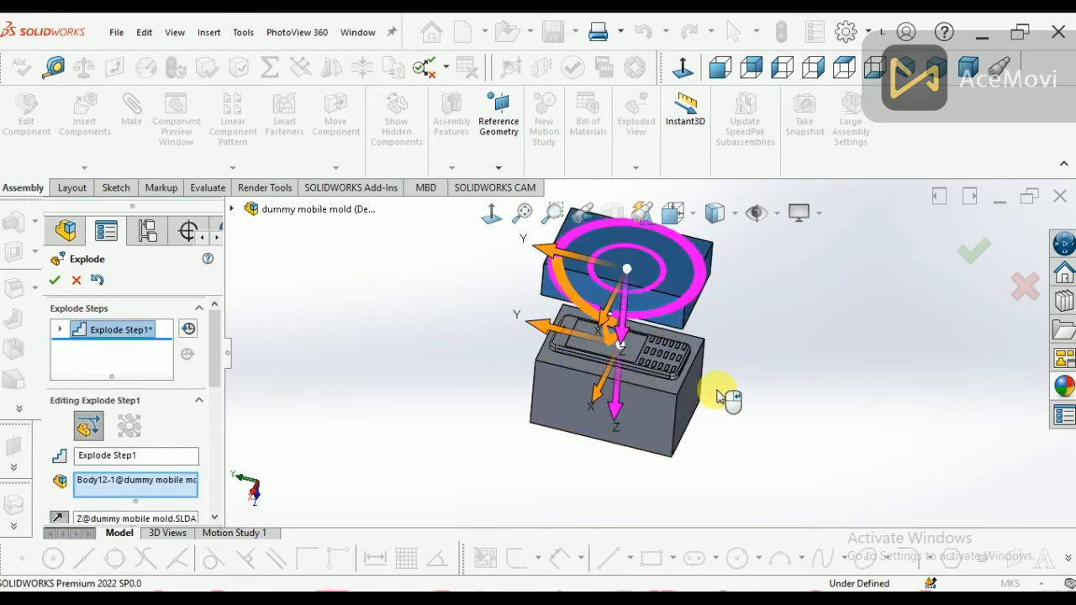
pyautogui.moveTo(214, 379); pyautogui.dragTo(217, 511)
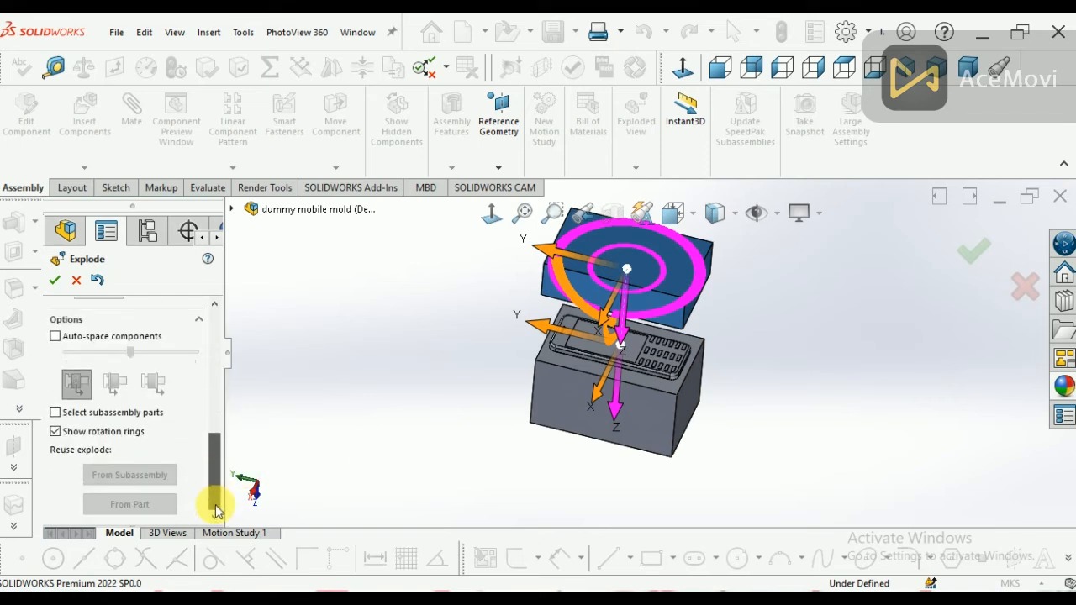
pyautogui.scroll(5, 221, 480)
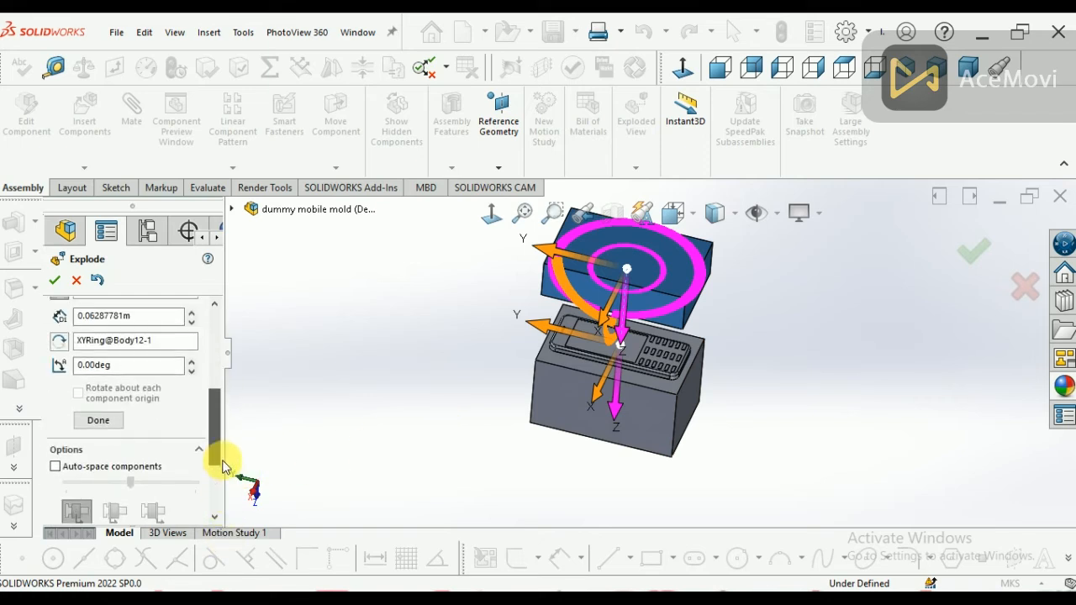
pyautogui.click(111, 468)
pyautogui.click(590, 412)
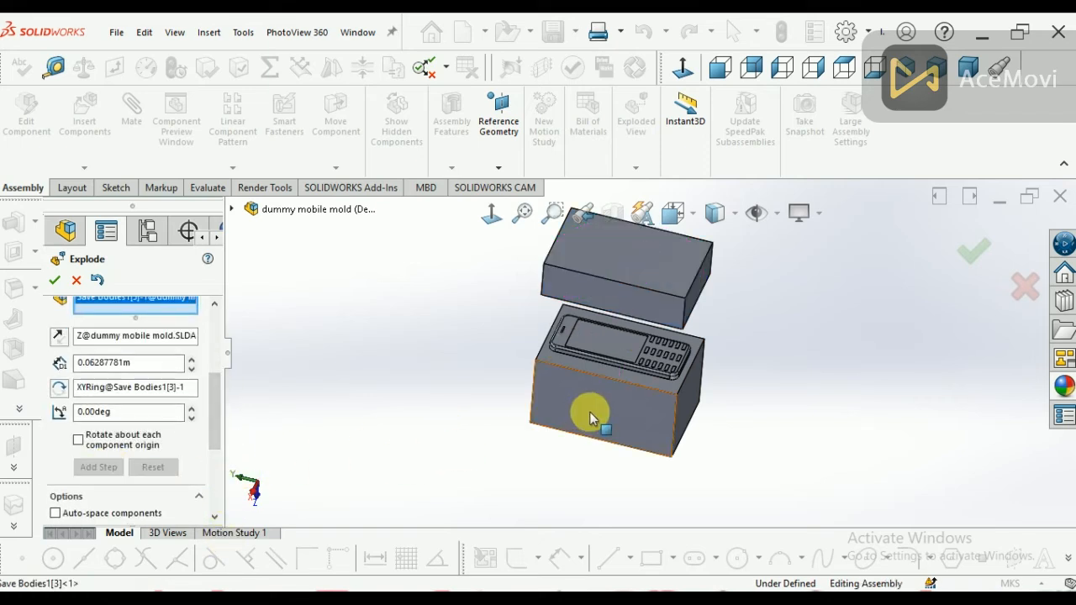
pyautogui.moveTo(611, 454); pyautogui.dragTo(613, 480)
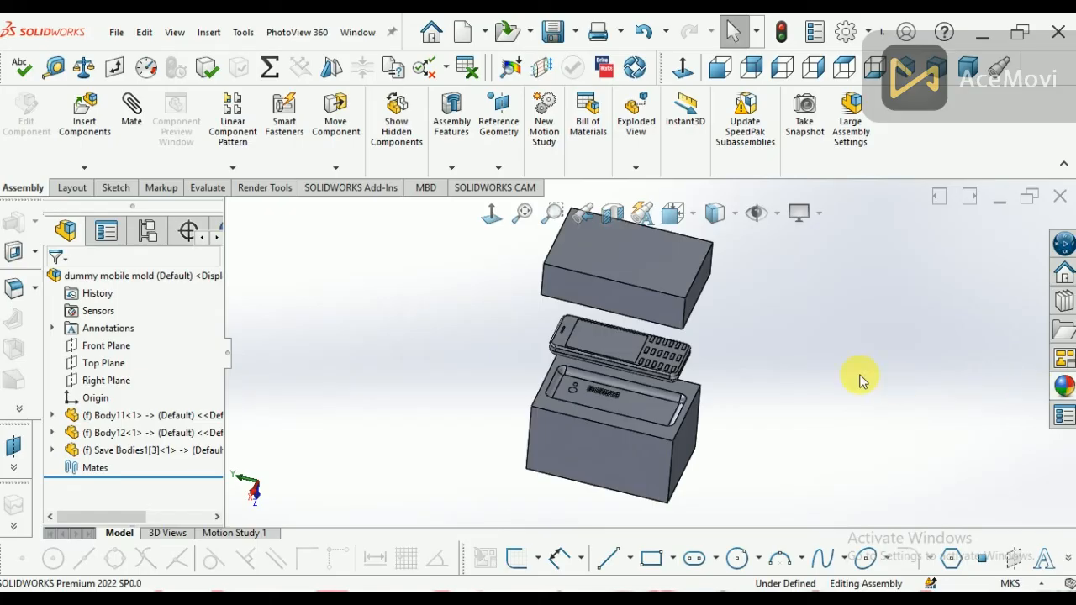
# Apply the blue high gloss plastic appearance to the phone between the mold blocks.
pyautogui.click(1066, 391)
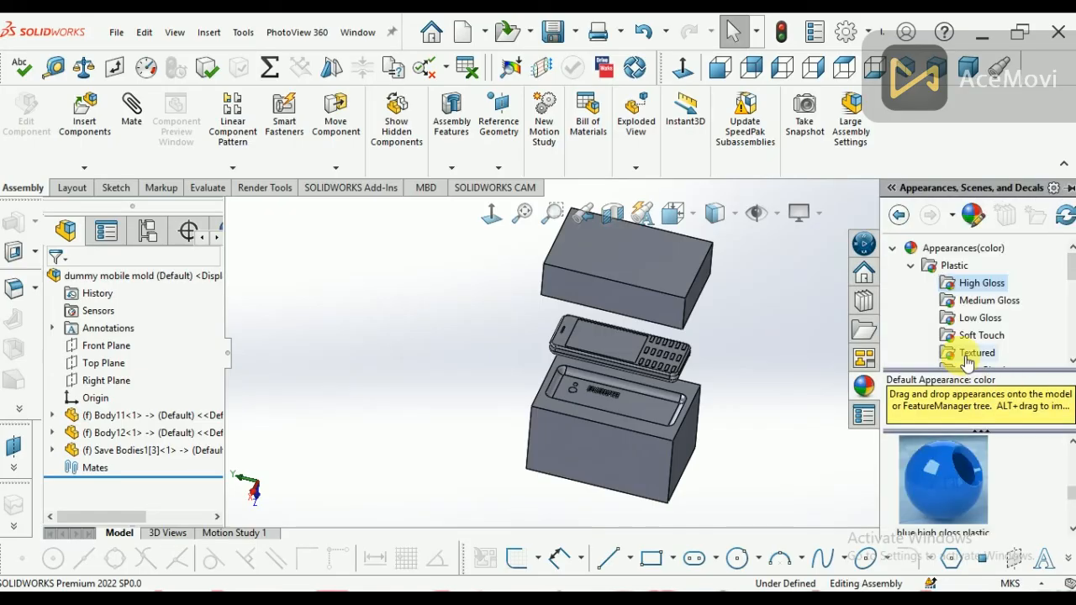
pyautogui.moveTo(942, 479); pyautogui.dragTo(638, 339)
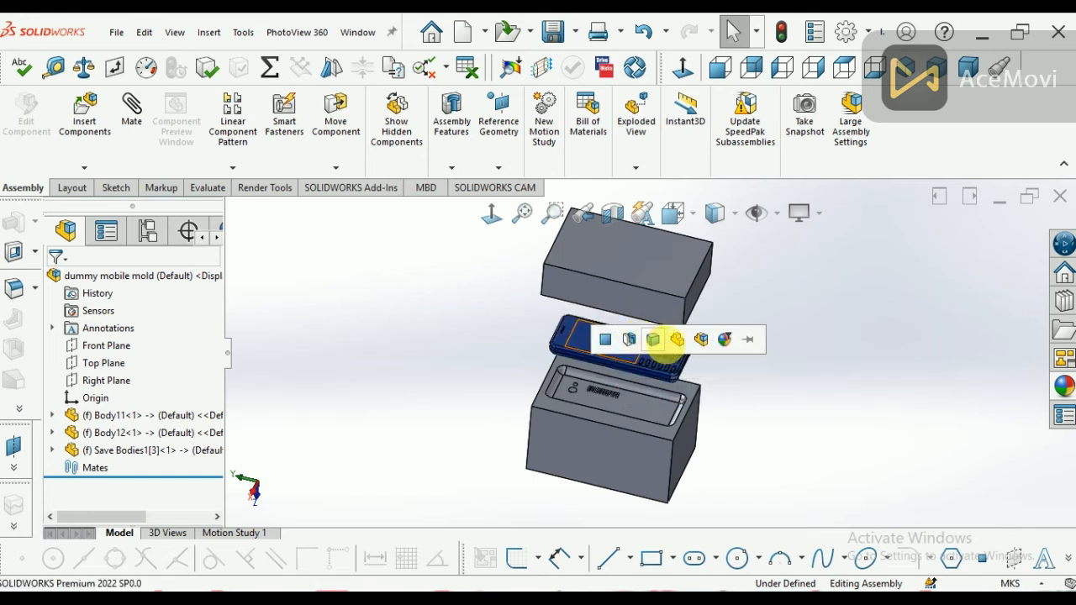
pyautogui.click(671, 351)
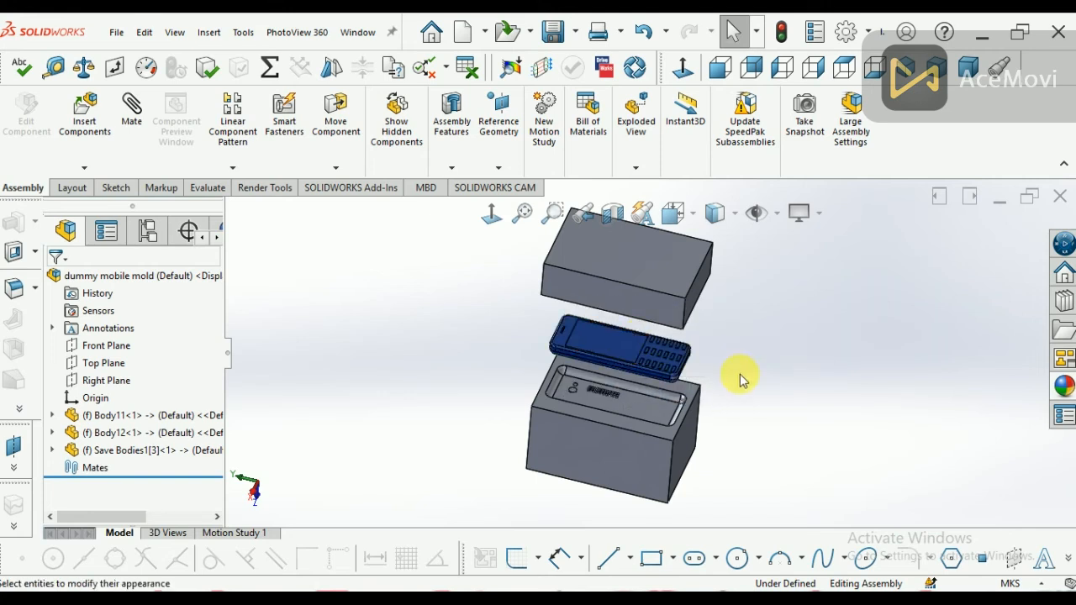
# Browse the metal appearances and compare the finishes offered for aluminum and silver.
pyautogui.click(1061, 387)
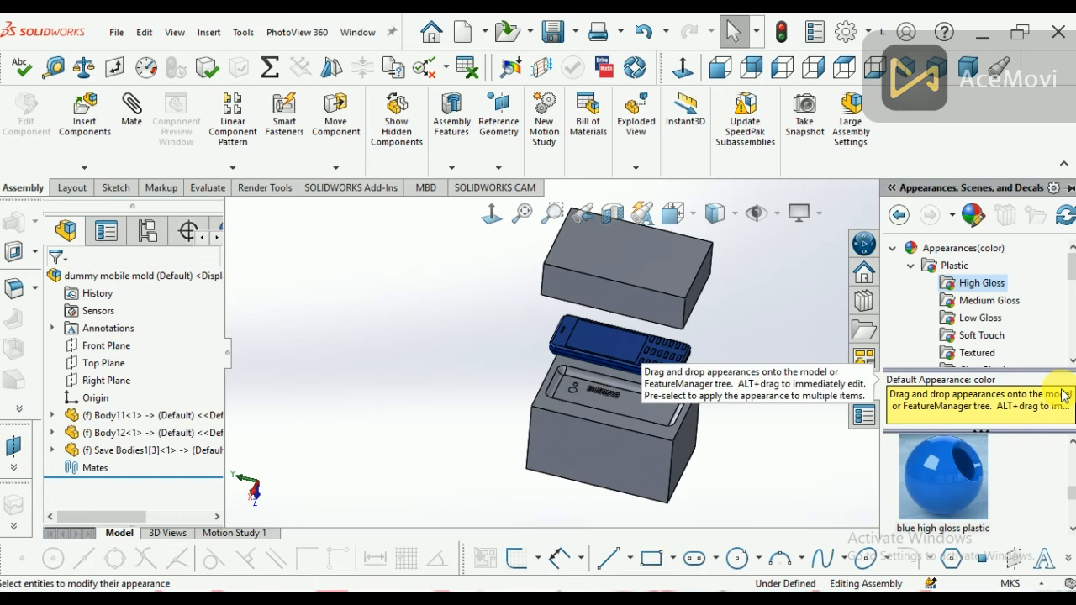
pyautogui.click(910, 266)
pyautogui.click(910, 282)
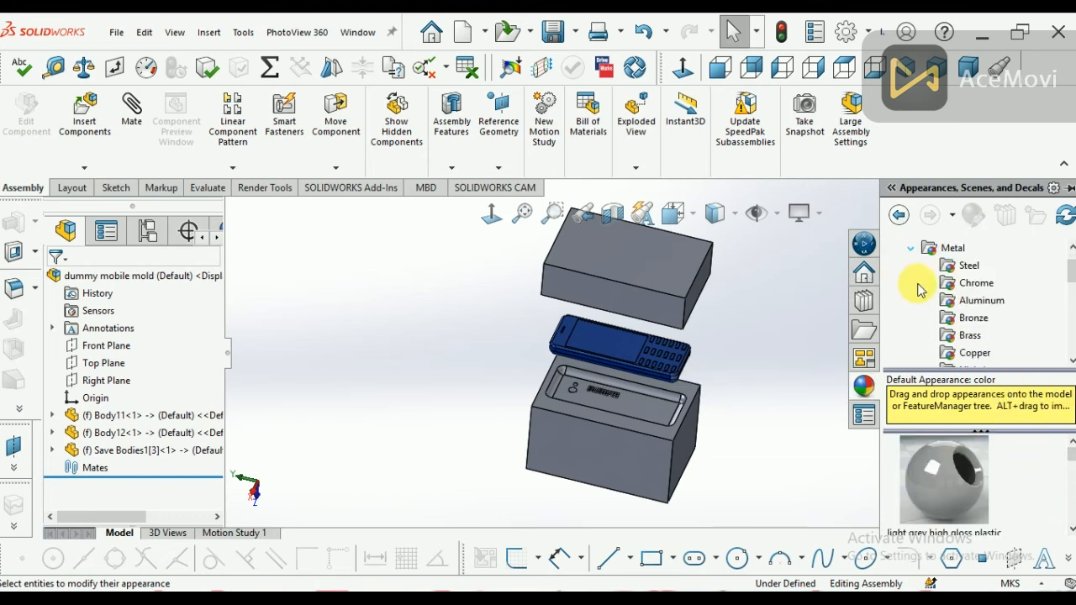
pyautogui.click(982, 303)
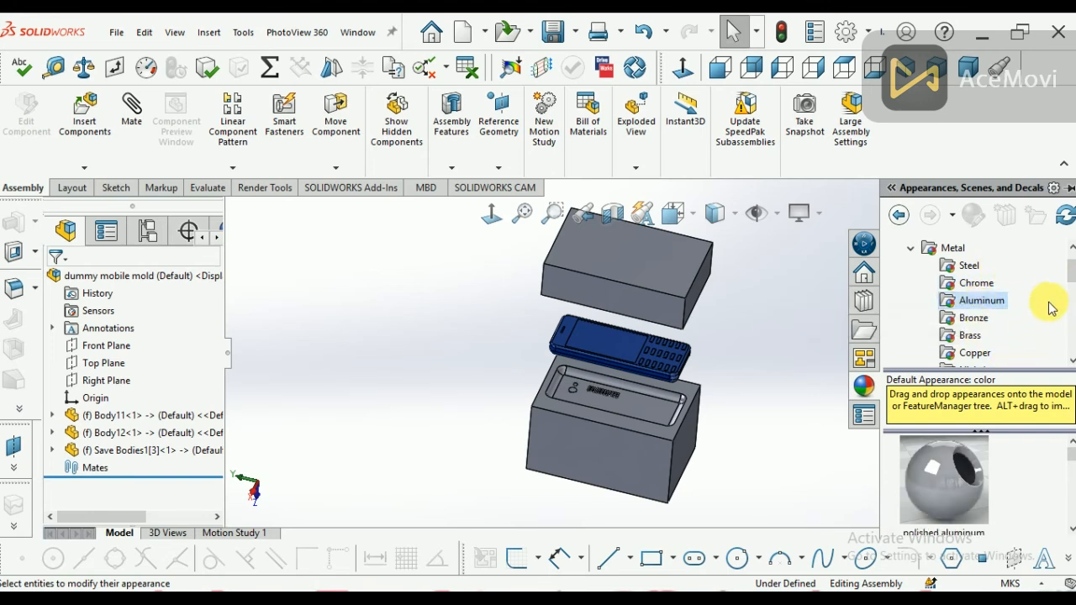
pyautogui.moveTo(1072, 448); pyautogui.dragTo(1072, 485)
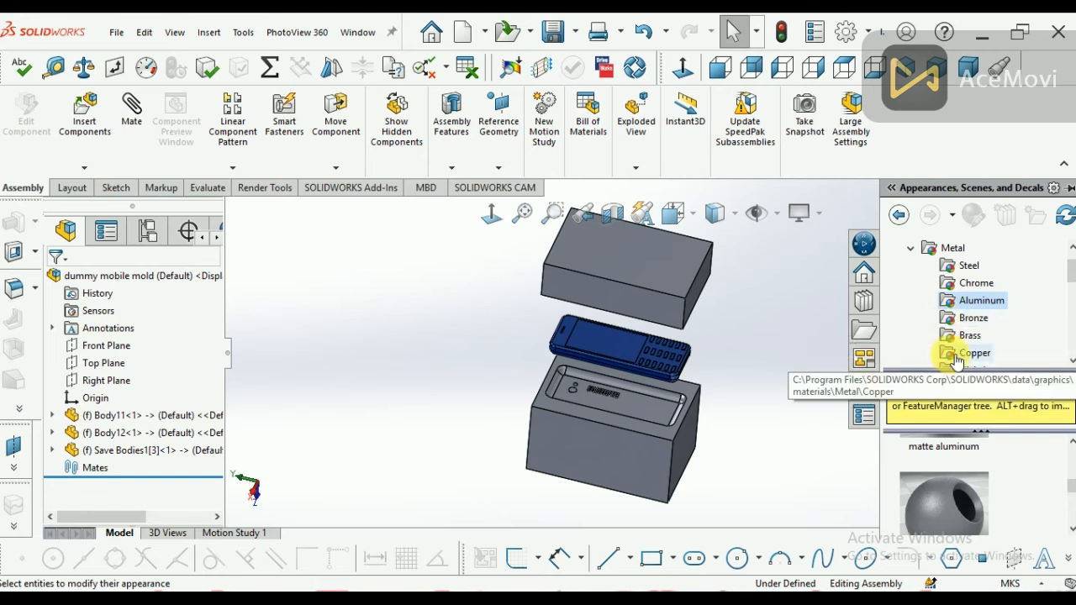
pyautogui.moveTo(1070, 270); pyautogui.dragTo(1070, 304)
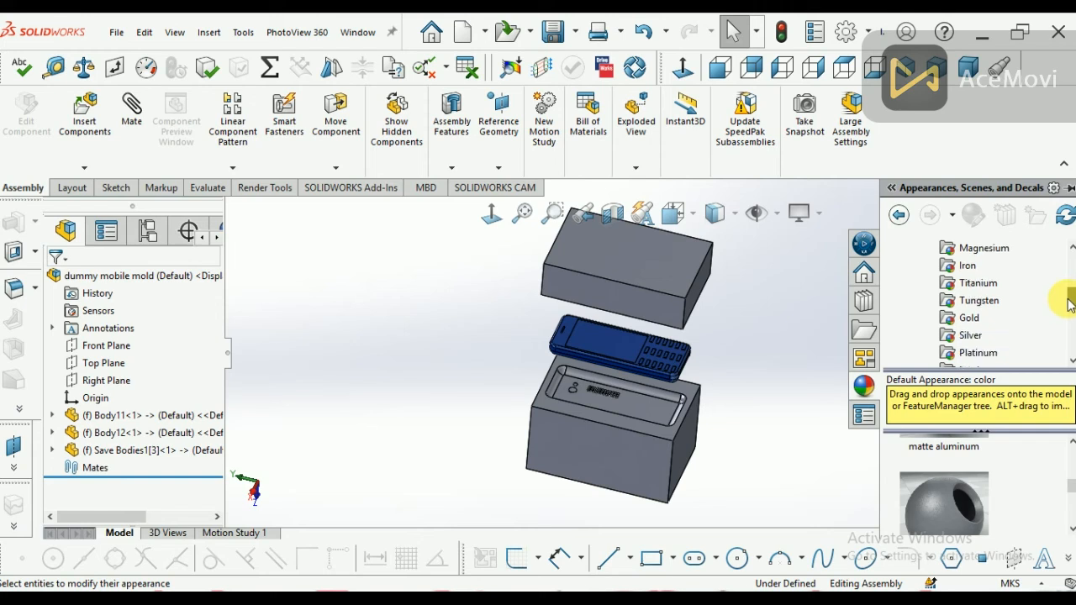
pyautogui.click(971, 335)
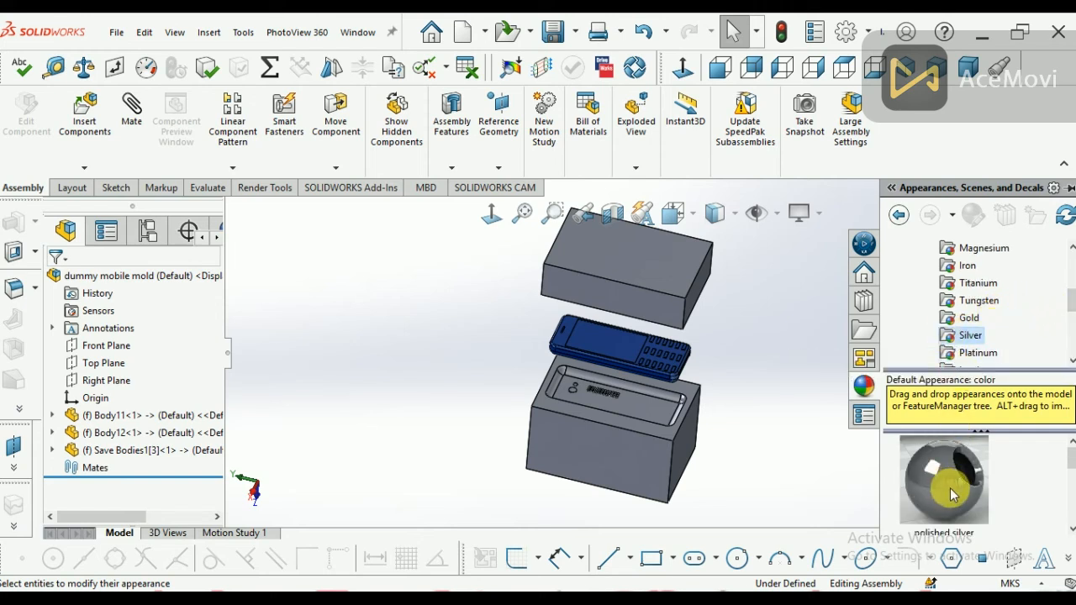
pyautogui.scroll(-4, 967, 494)
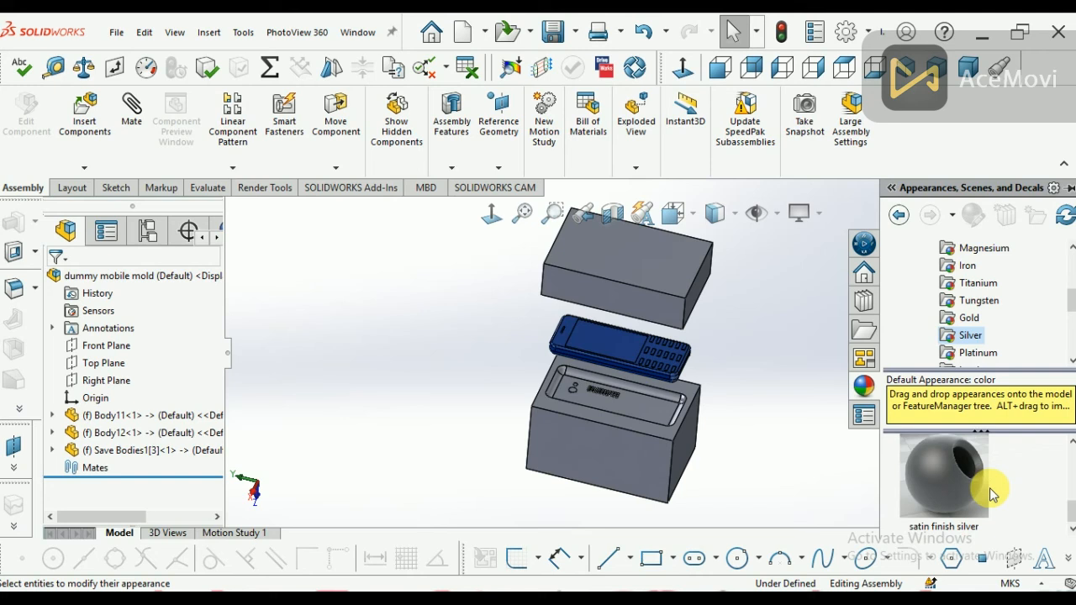
pyautogui.scroll(3, 992, 494)
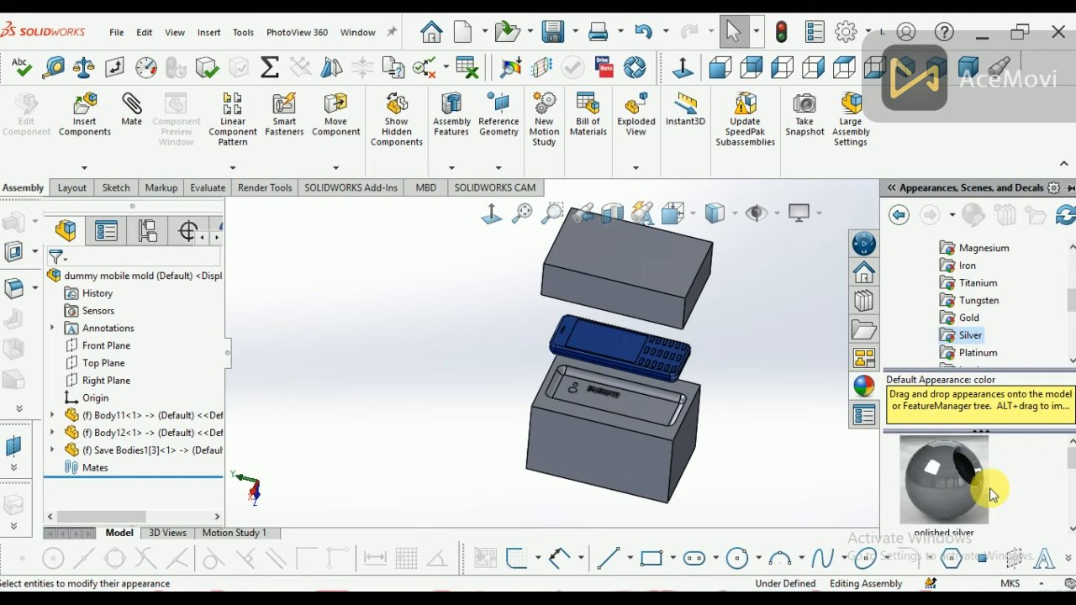
# Try to apply the polished silver appearance to the upper mold block.
pyautogui.click(964, 486)
pyautogui.moveTo(965, 485); pyautogui.dragTo(699, 274)
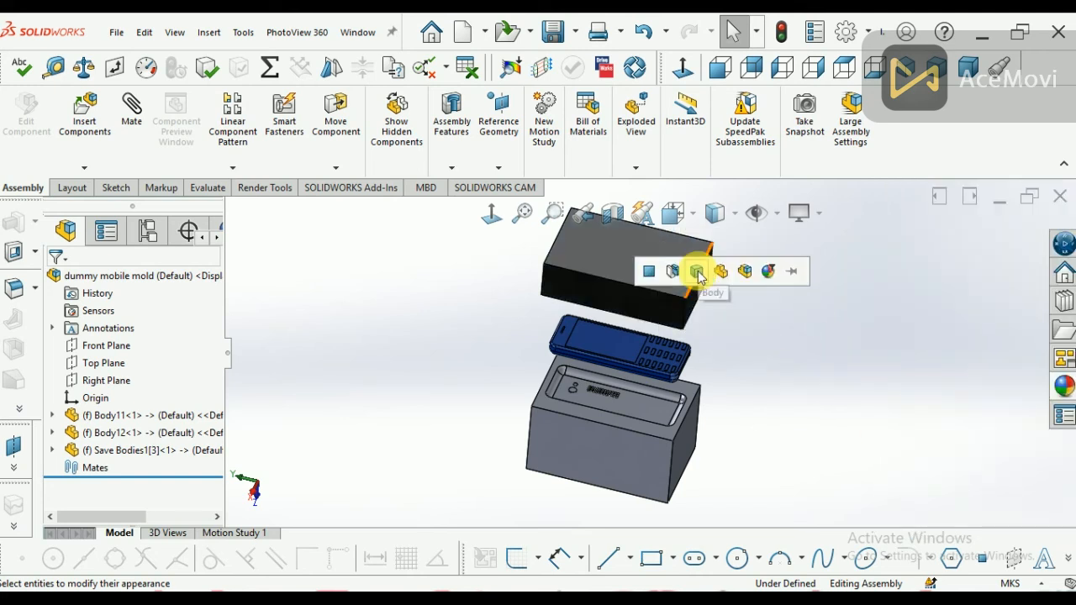
pyautogui.click(765, 276)
# Apply a silver metal appearance to the lower mold block and the upper mold block.
pyautogui.click(1061, 387)
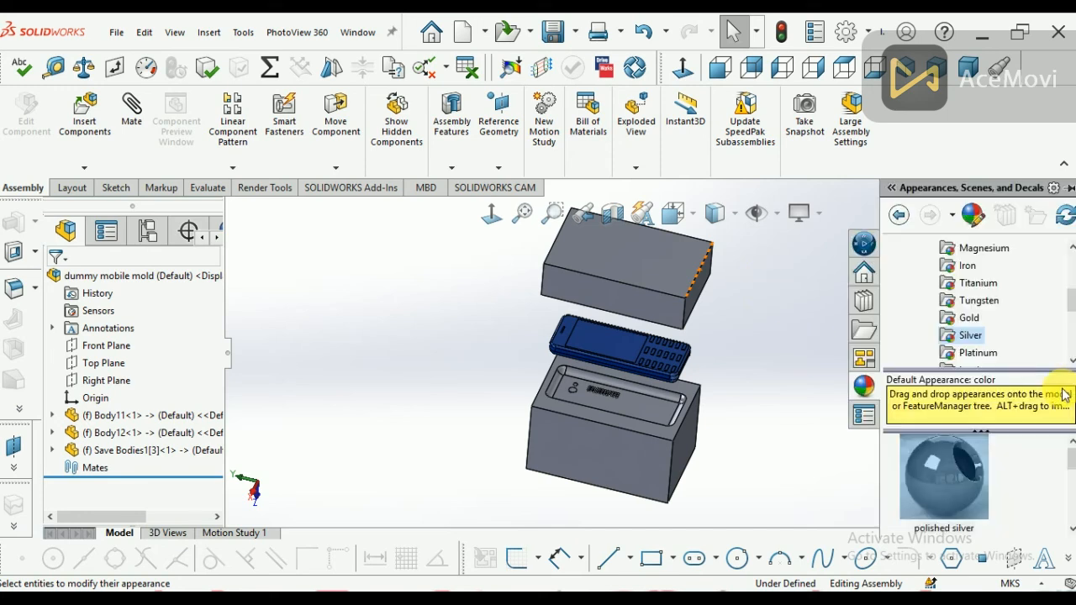
pyautogui.moveTo(1071, 460); pyautogui.dragTo(1071, 504)
pyautogui.click(945, 456)
pyautogui.moveTo(944, 456); pyautogui.dragTo(620, 476)
pyautogui.click(635, 476)
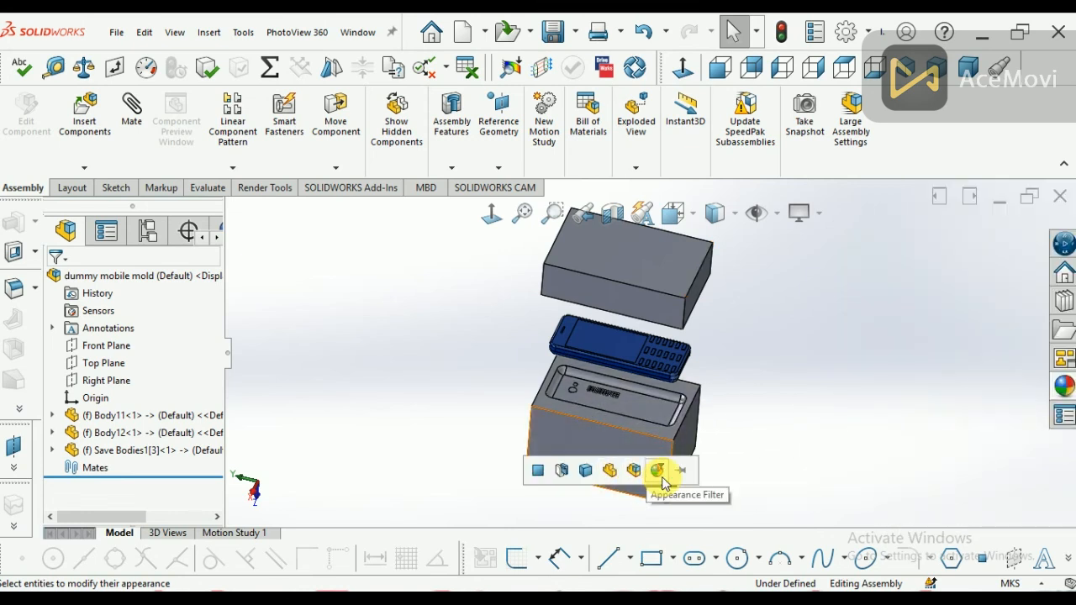
pyautogui.click(1064, 388)
pyautogui.moveTo(933, 457); pyautogui.dragTo(677, 250)
pyautogui.click(684, 250)
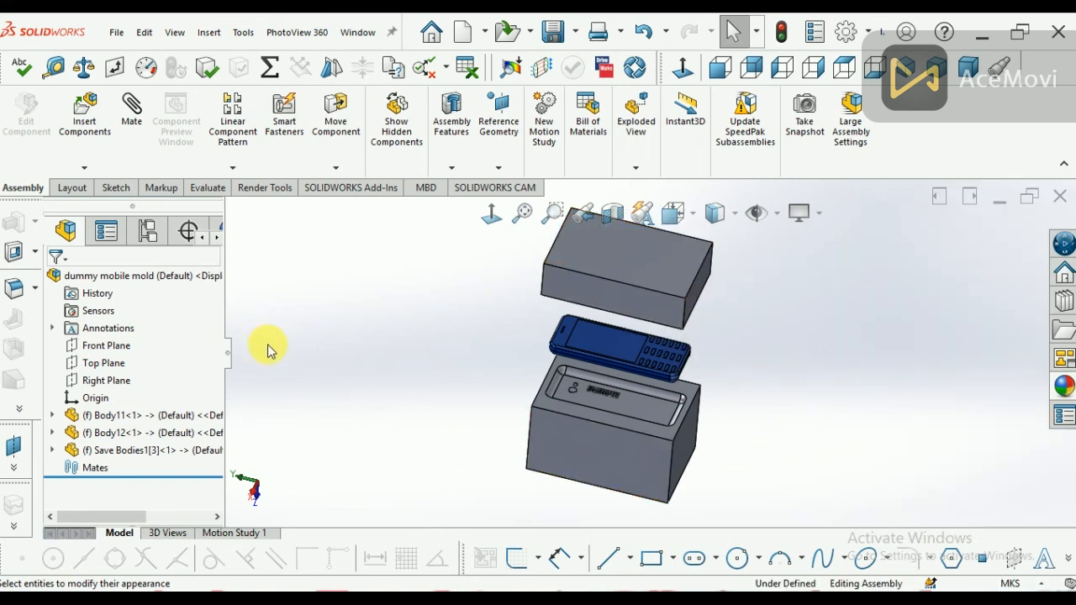
# Play the animated collapse of the dummy mobile mold assembly and close the animation controls.
pyautogui.rightClick(121, 278)
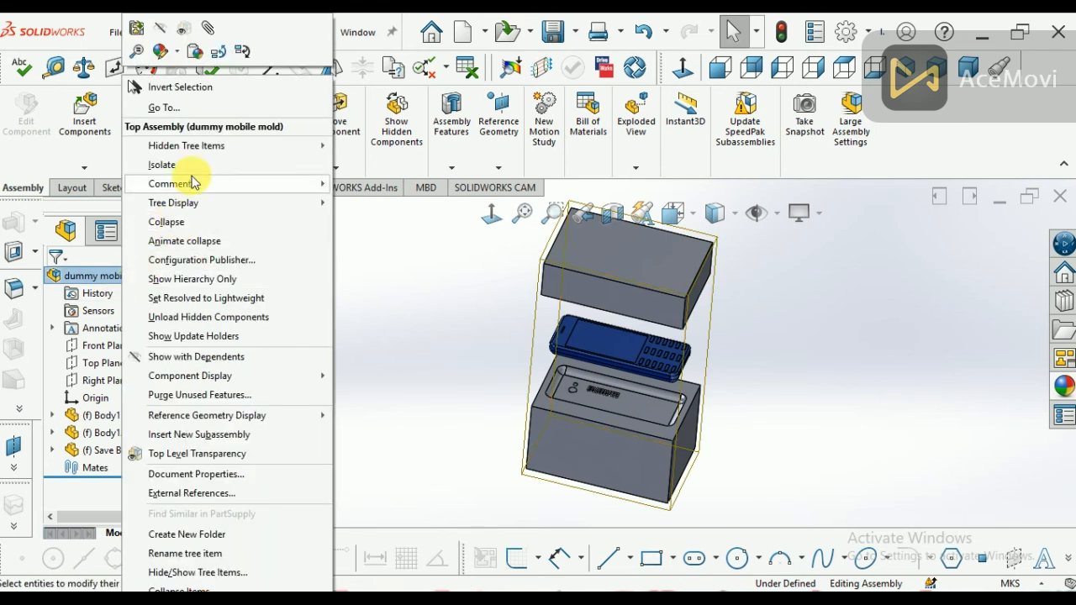
pyautogui.click(207, 242)
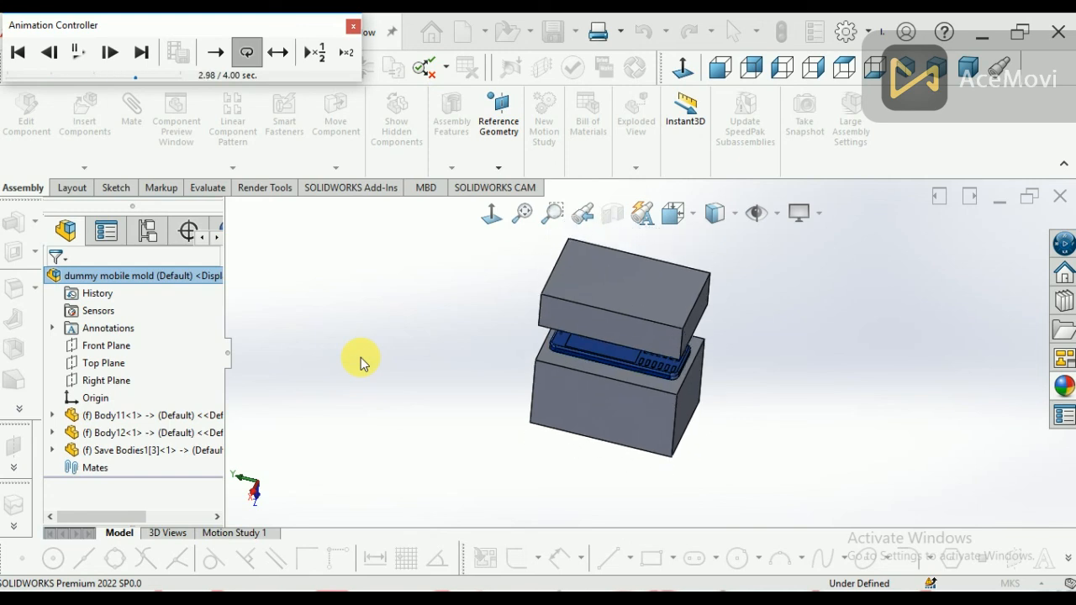
pyautogui.click(353, 26)
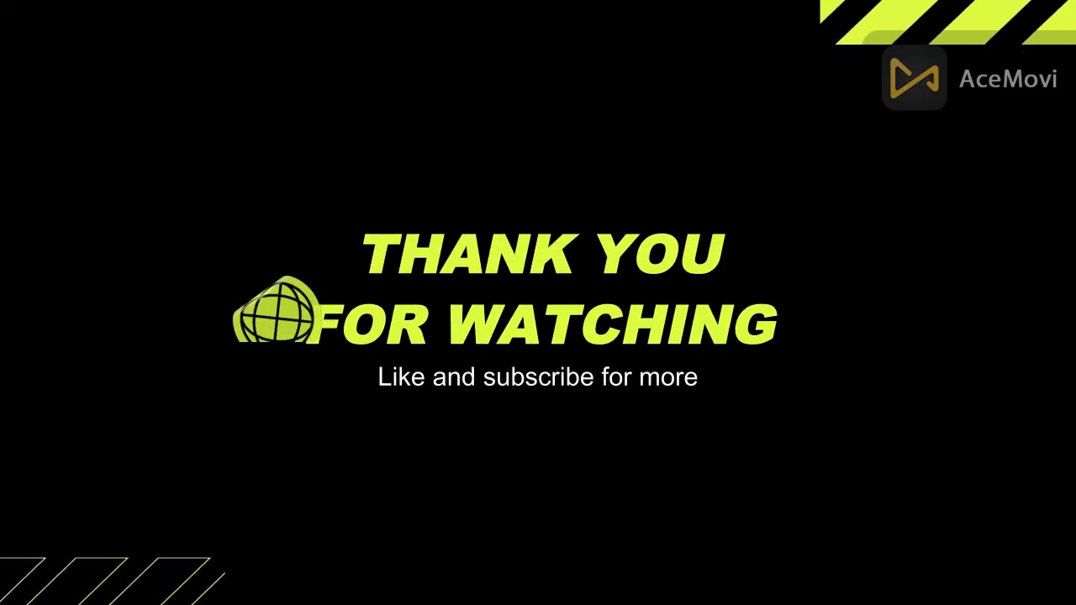